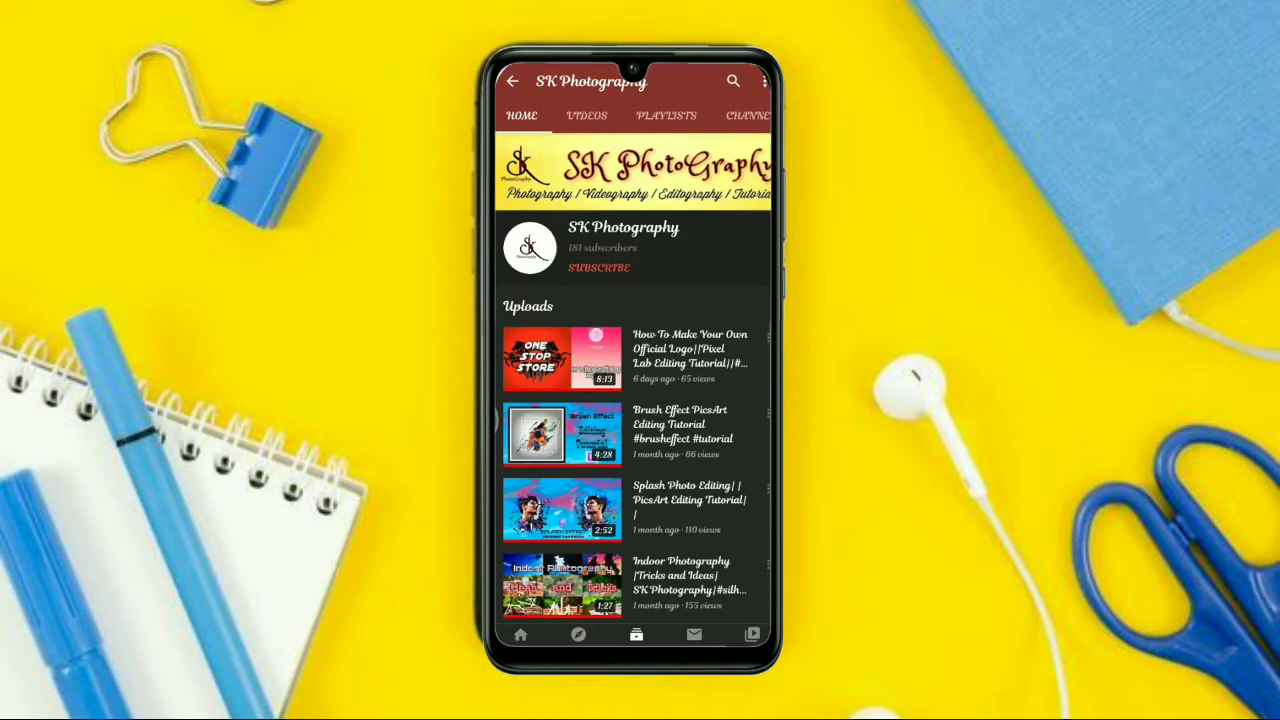
# Subscribe to the SK Photography channel and set its notifications to All
pyautogui.click(612, 267)
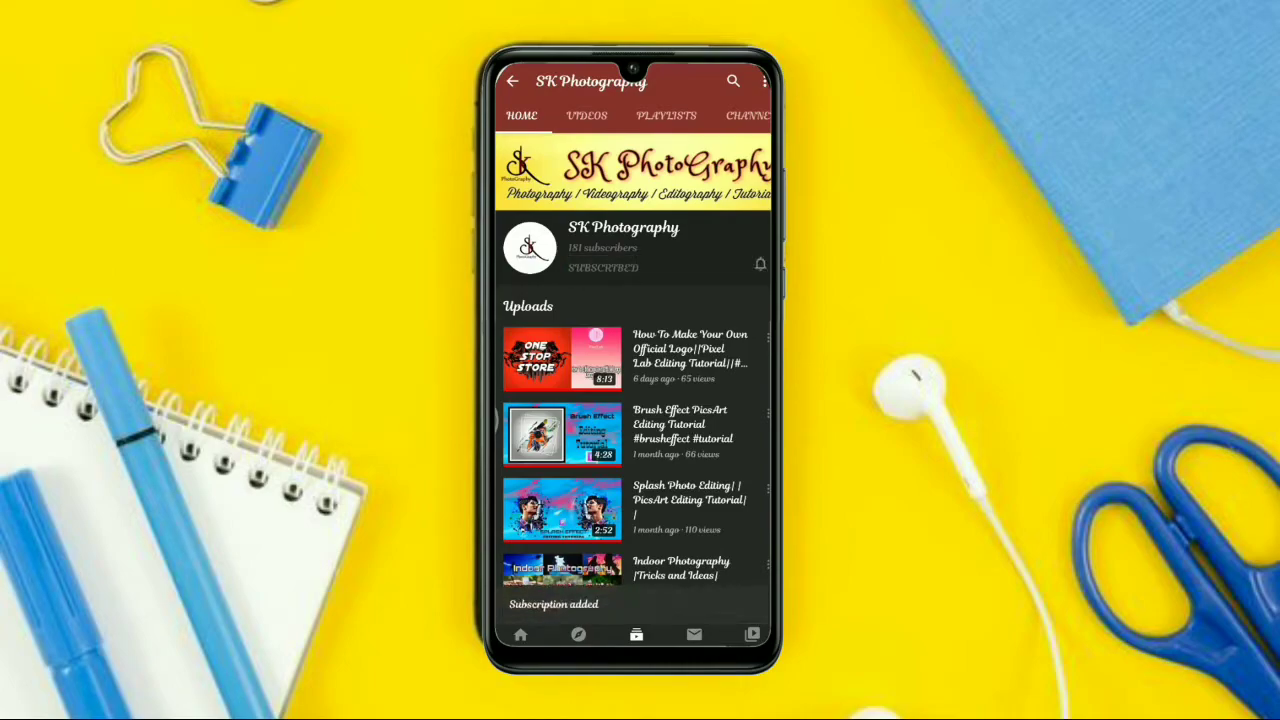
pyautogui.click(760, 264)
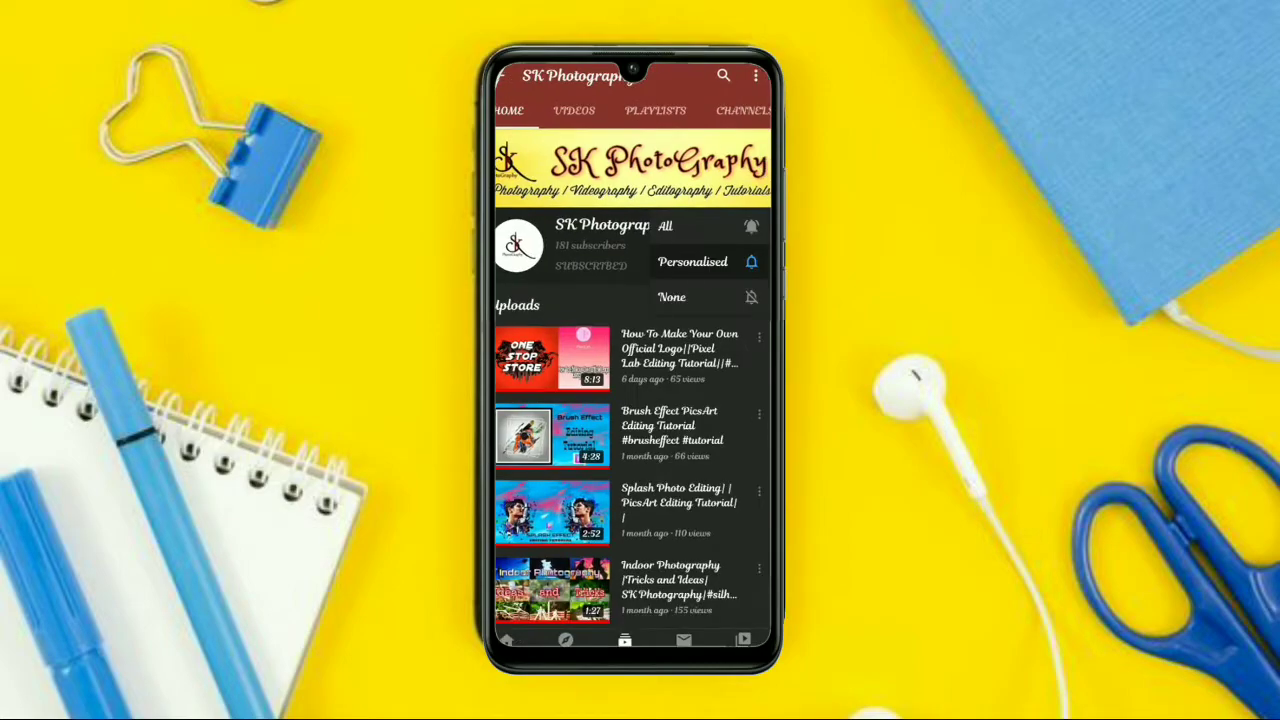
pyautogui.click(711, 234)
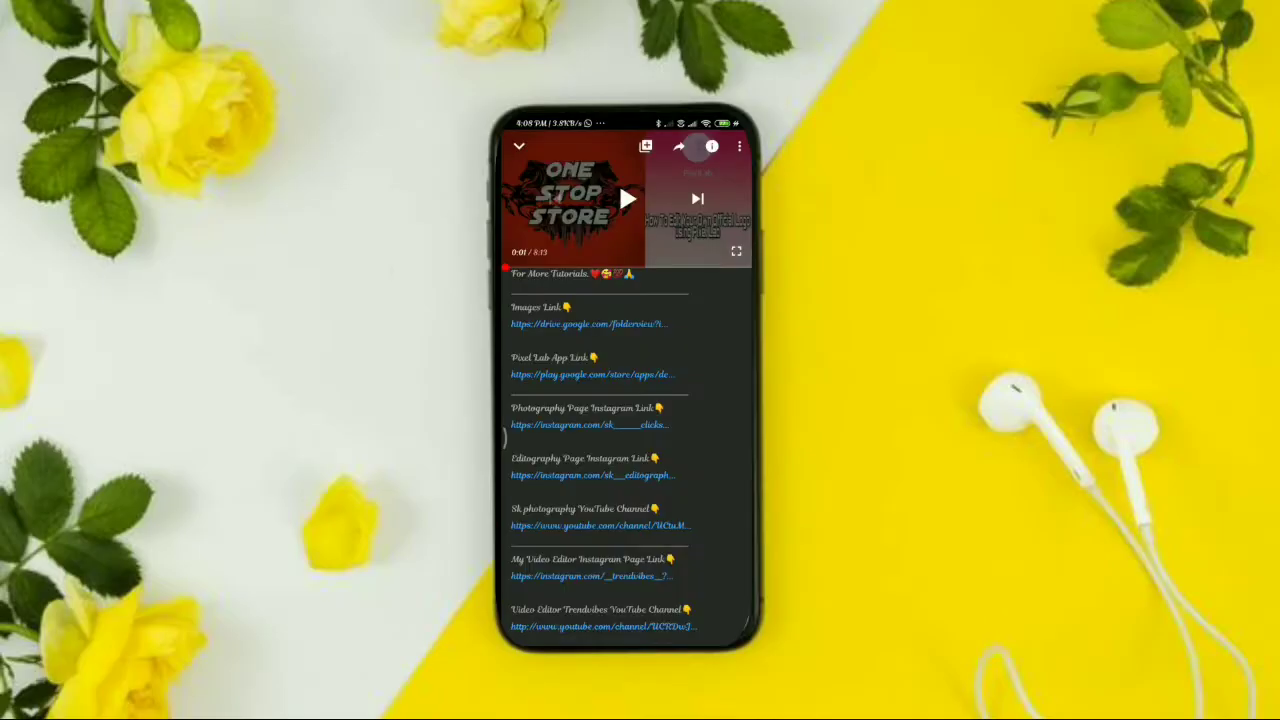
# Open the photography page's Instagram link from the video description and follow that account
pyautogui.click(637, 422)
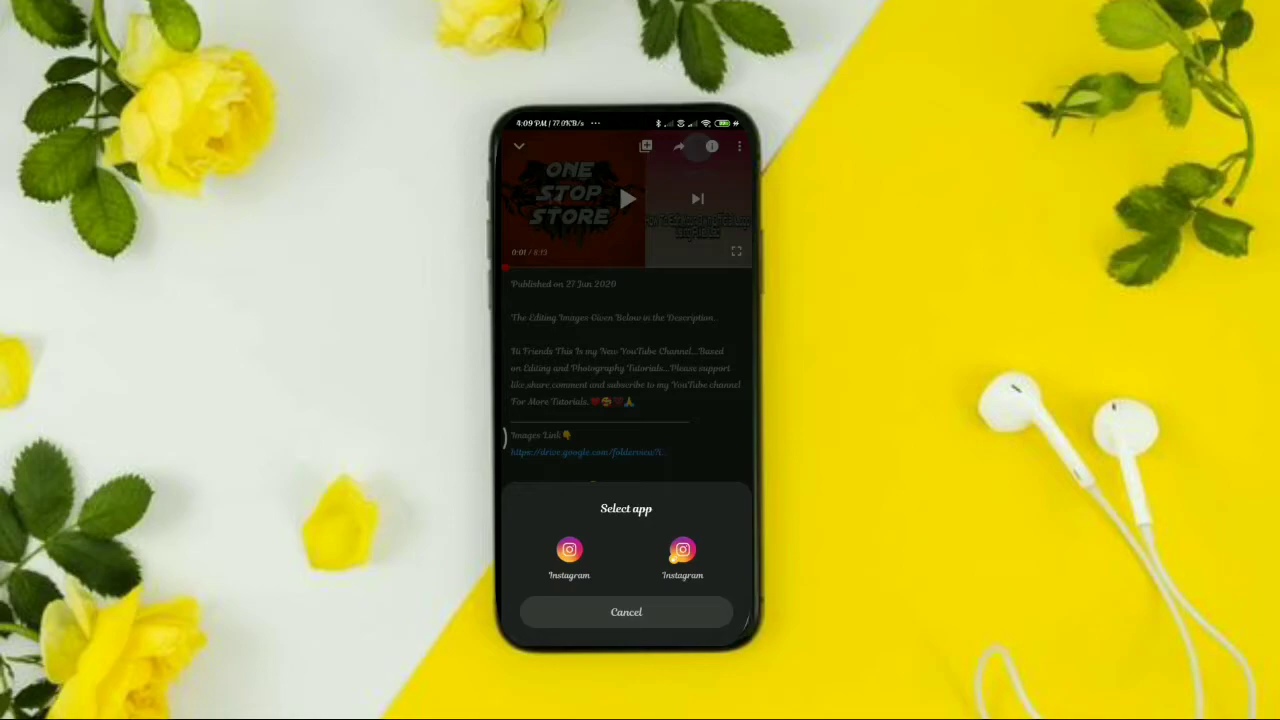
pyautogui.click(682, 551)
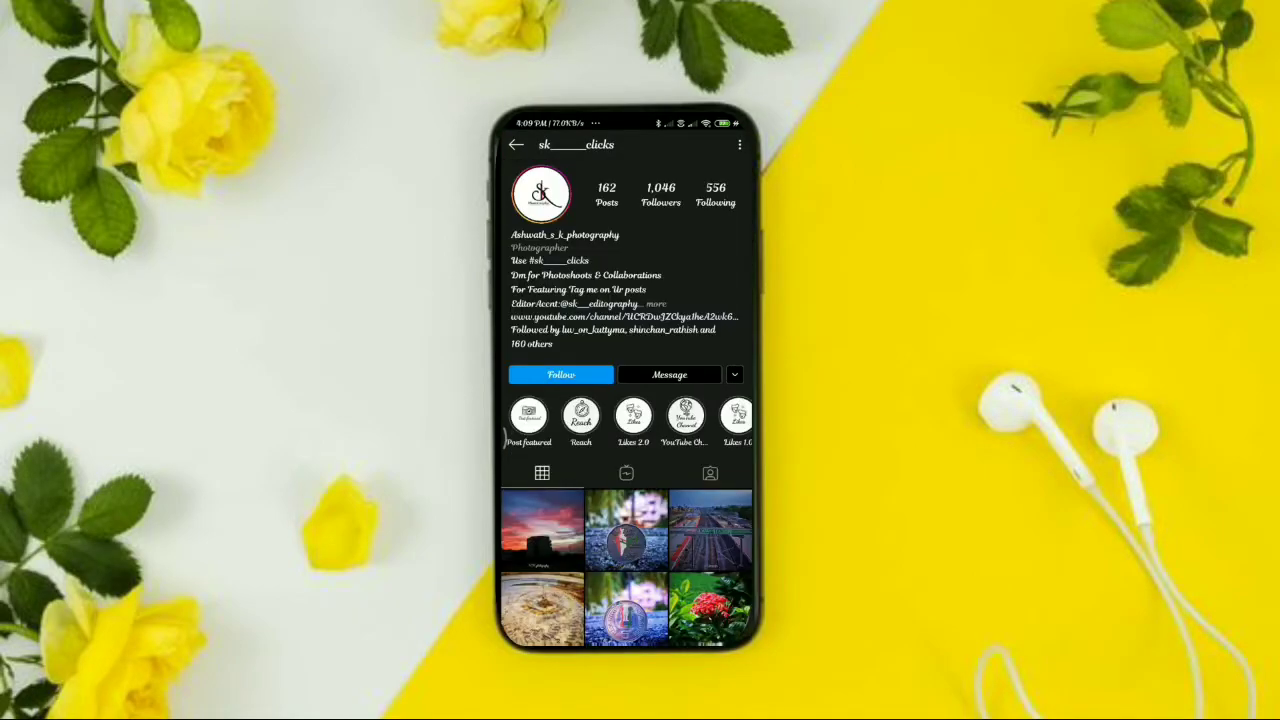
pyautogui.scroll(-1, 626, 480)
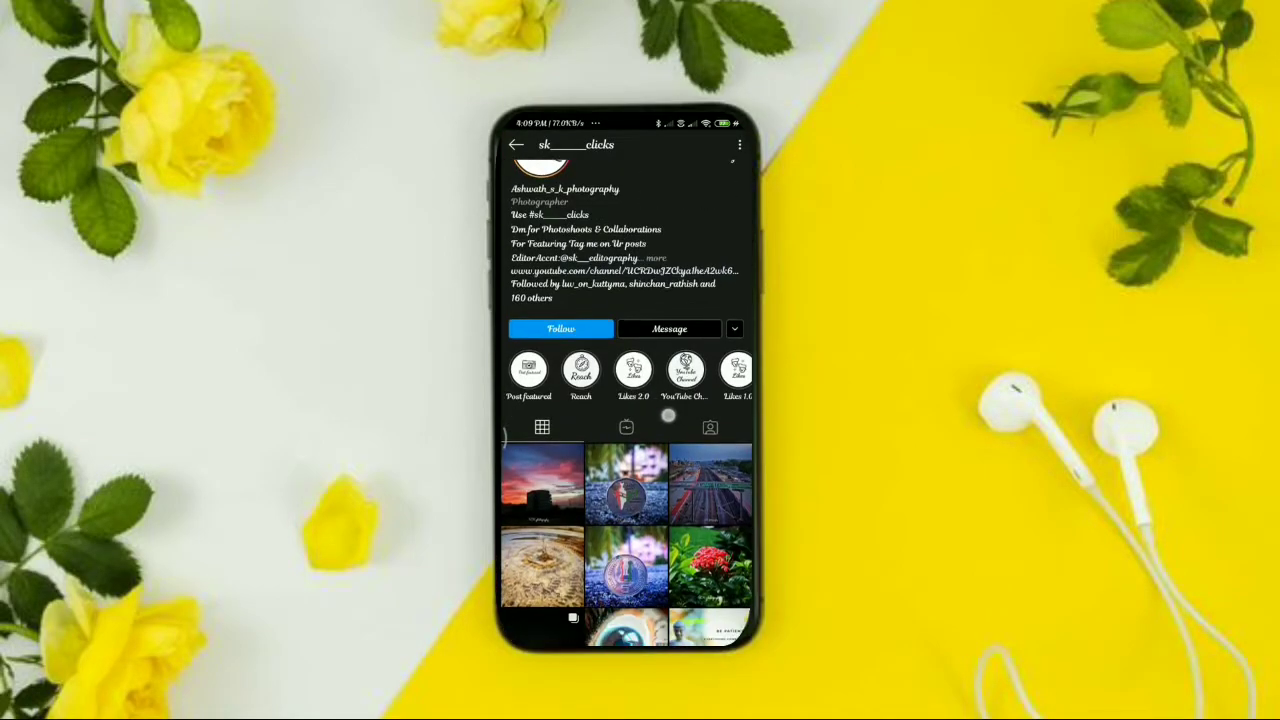
pyautogui.click(561, 328)
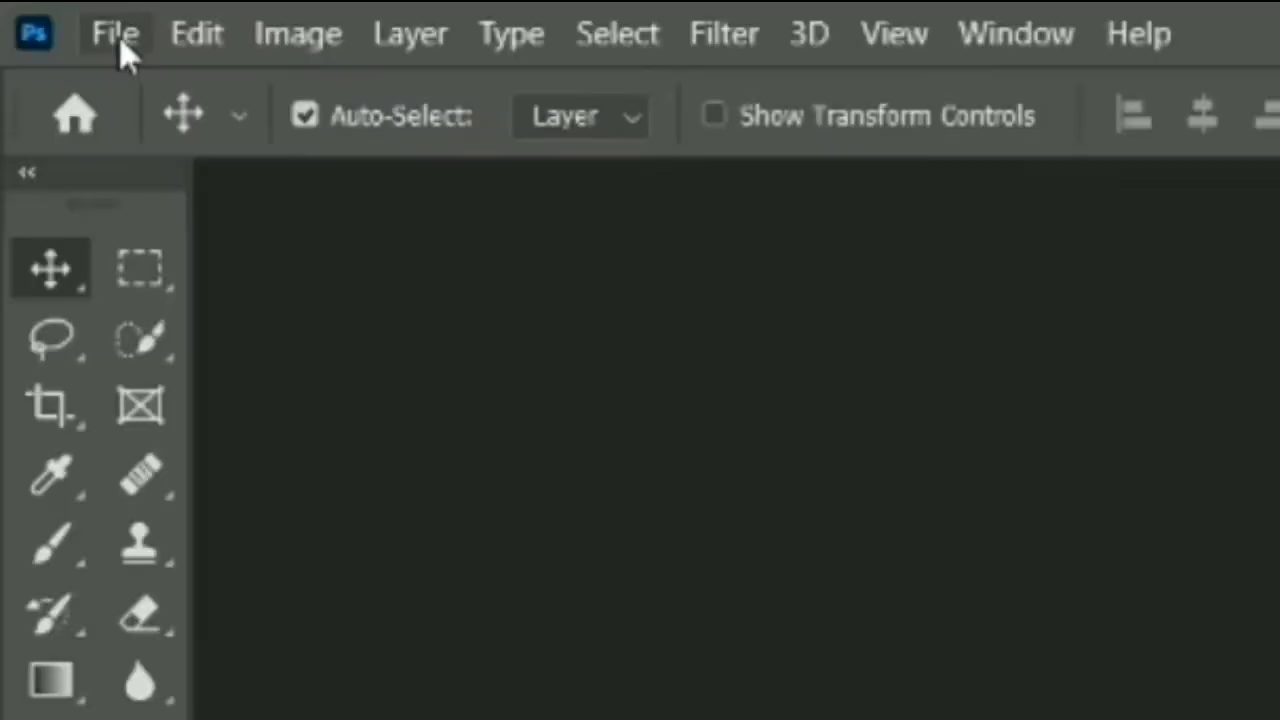
# In Photoshop, start a new document with a width of 6 inches and a height of 4 inches
pyautogui.click(116, 38)
pyautogui.click(172, 90)
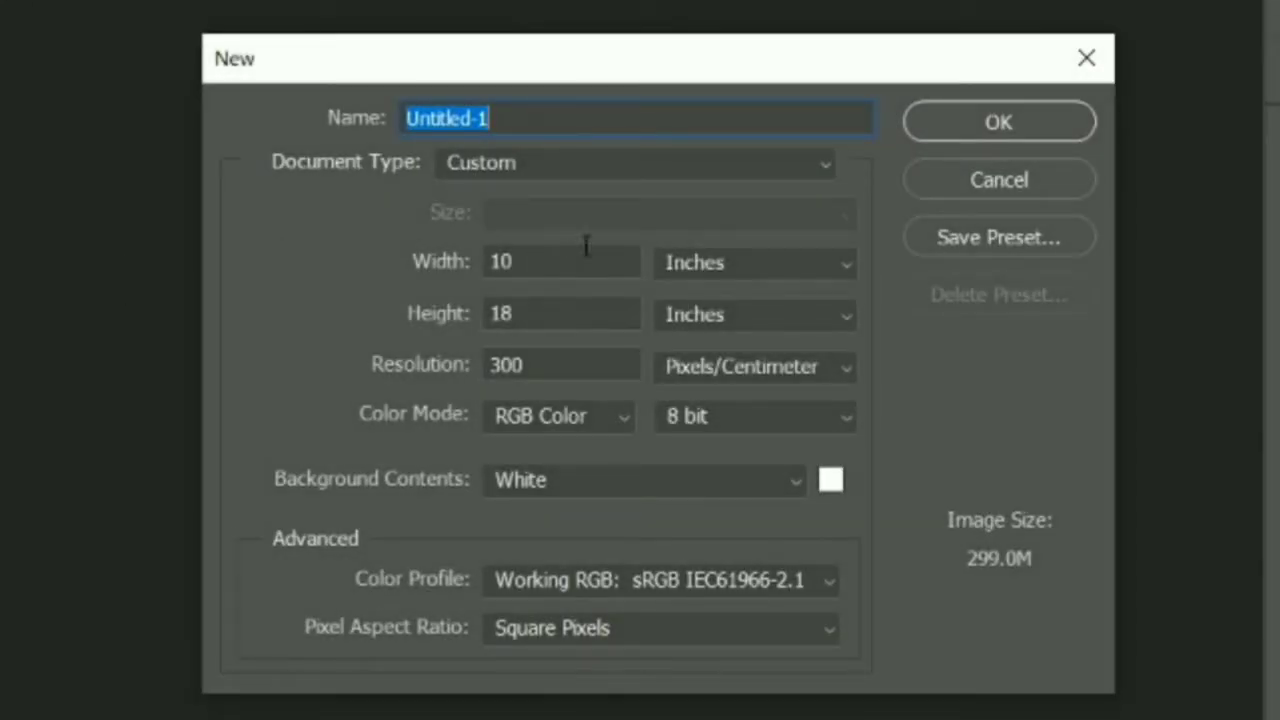
pyautogui.click(786, 268)
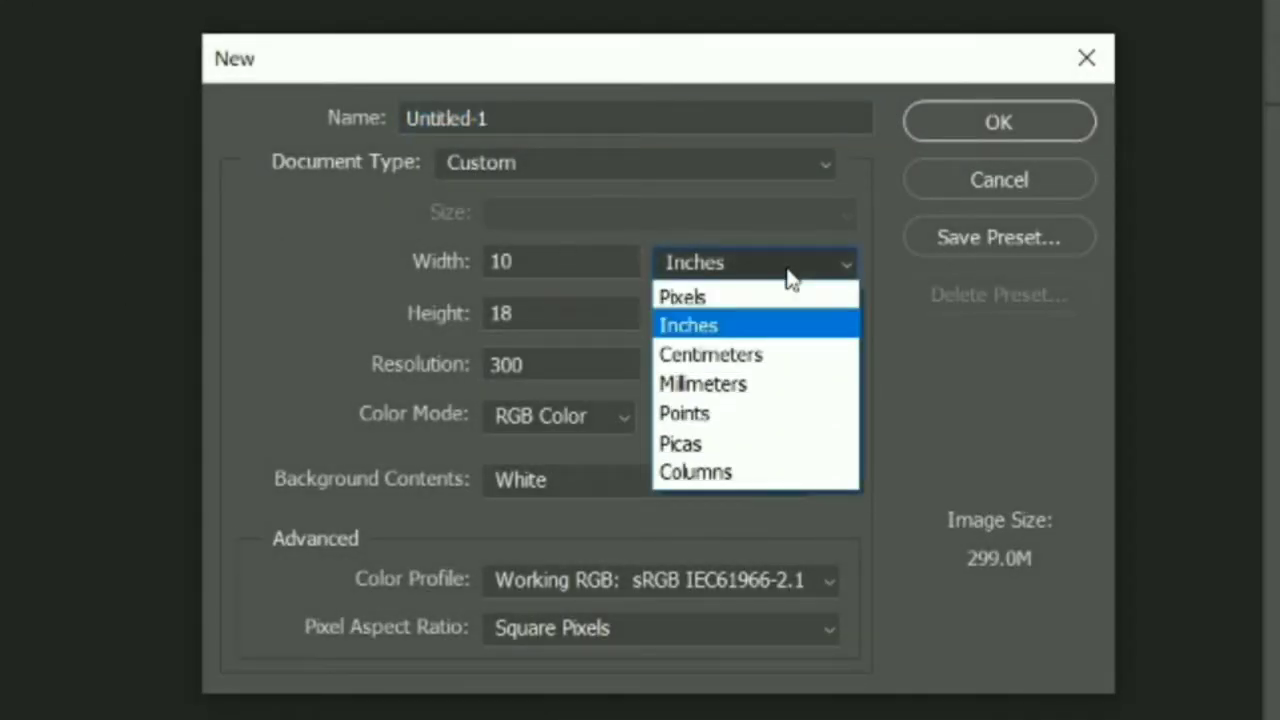
pyautogui.click(787, 270)
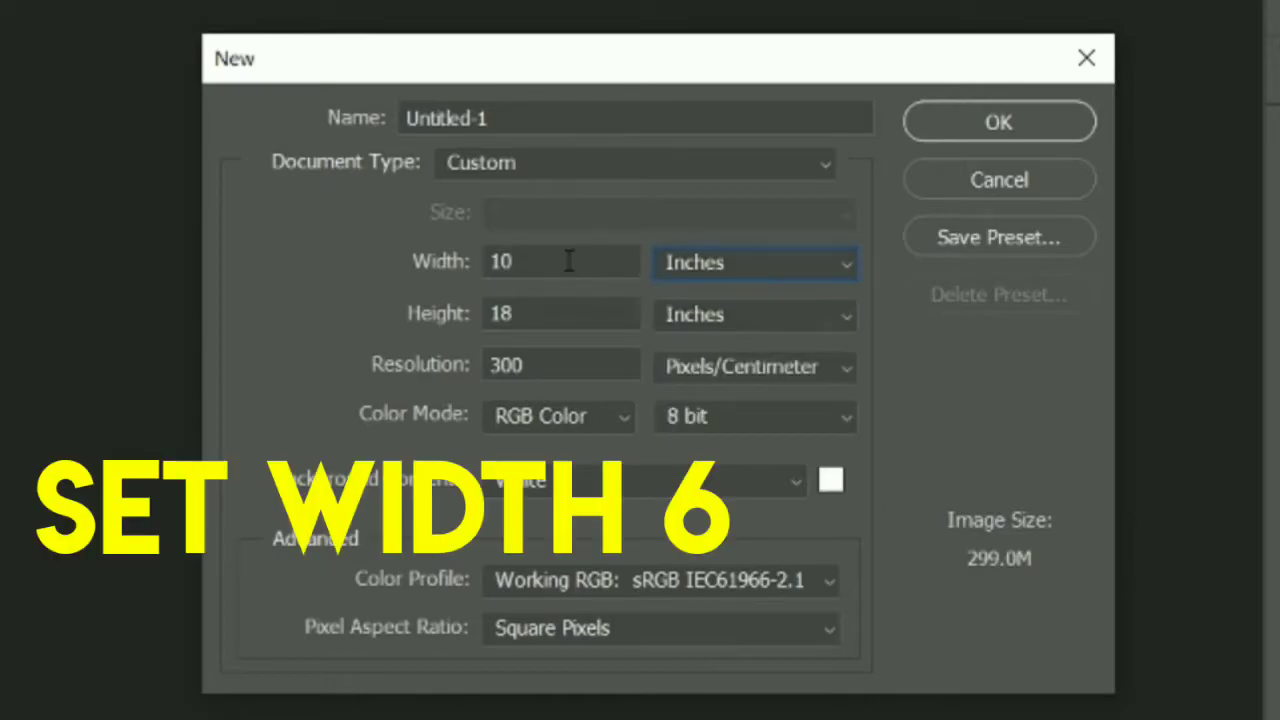
pyautogui.click(569, 261)
pyautogui.press('BackSpace')
pyautogui.press('BackSpace')
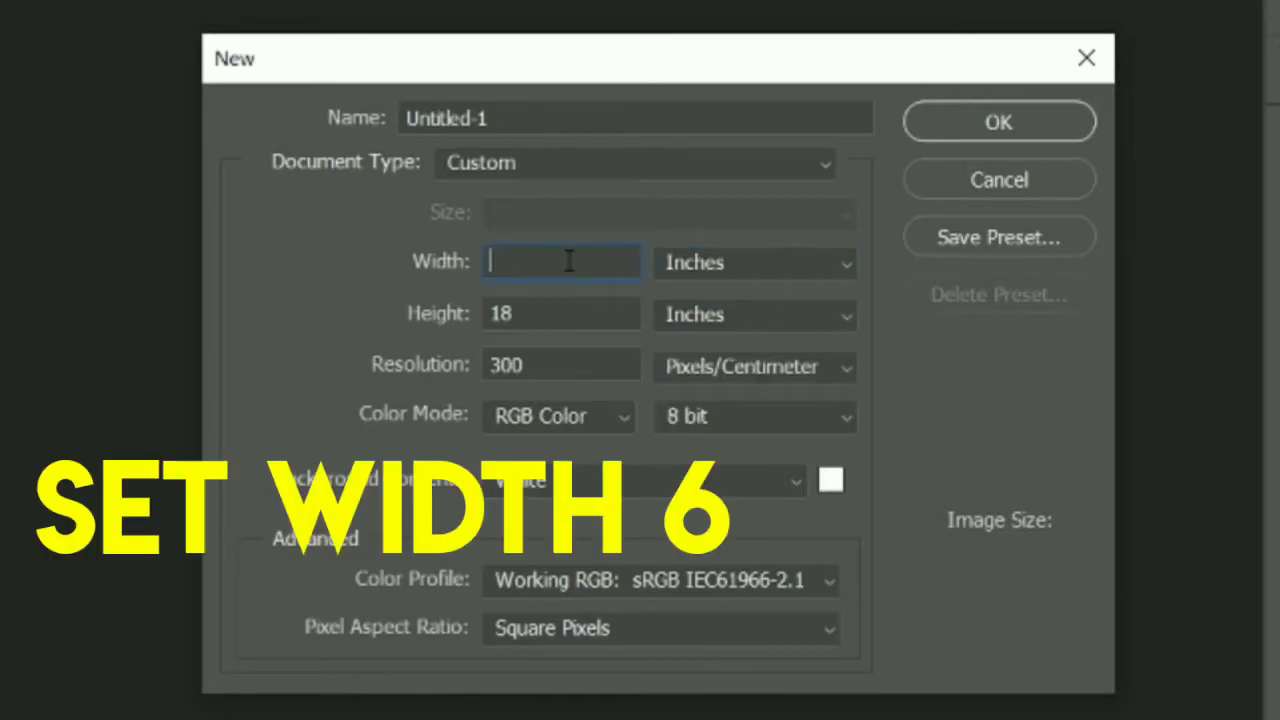
pyautogui.write('6')
pyautogui.click(569, 314)
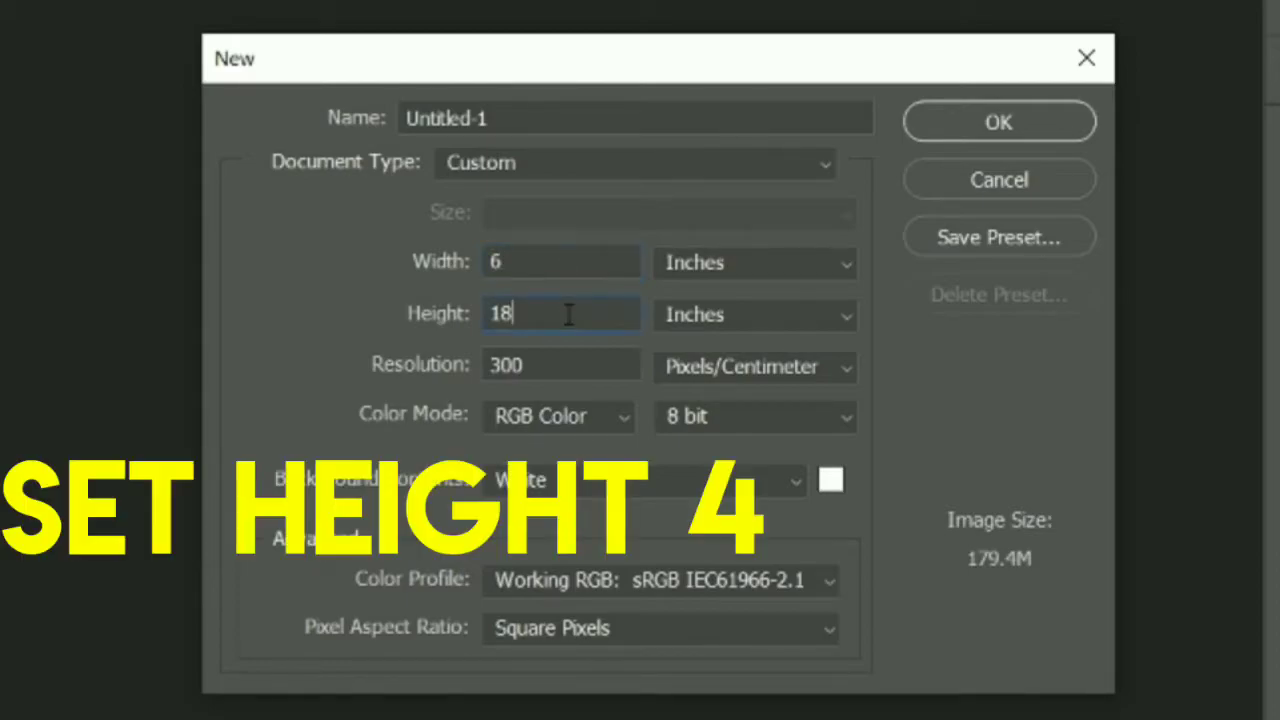
pyautogui.press('BackSpace')
pyautogui.press('BackSpace')
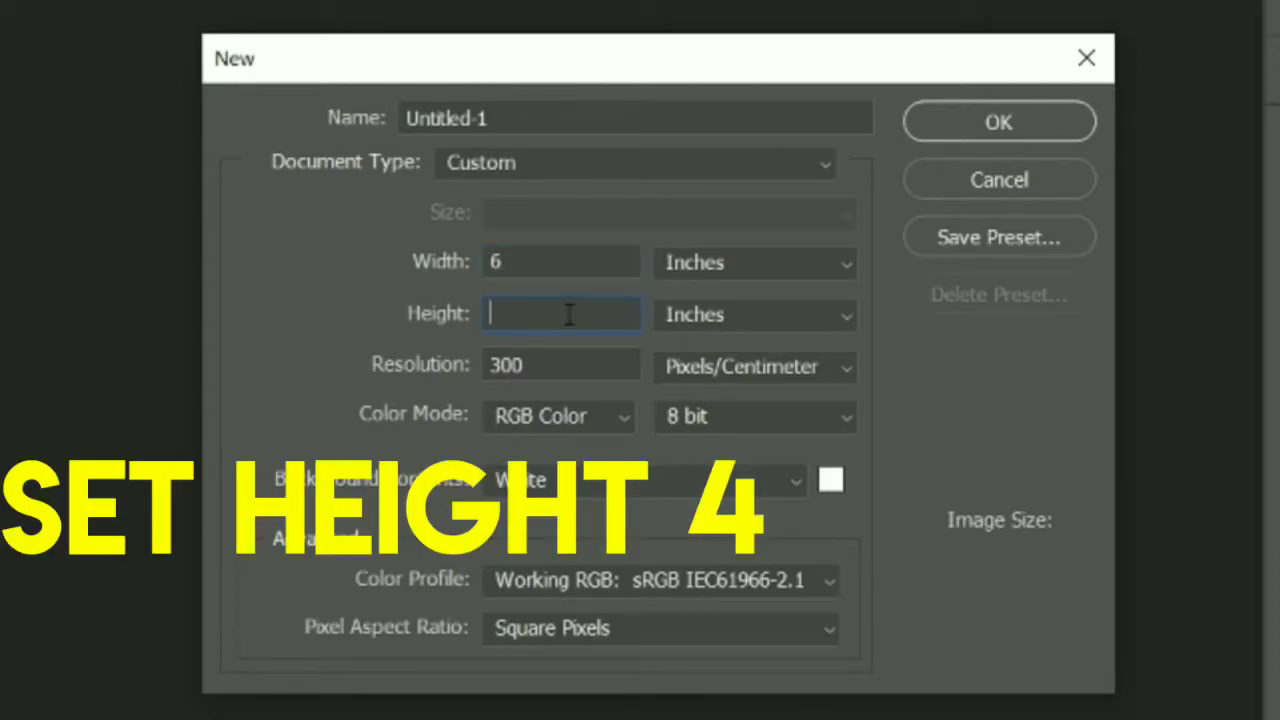
pyautogui.write('4')
# Set the new document's resolution unit to Pixels/Inch and keep the color mode at RGB Color, 8 bit
pyautogui.click(560, 366)
pyautogui.doubleClick(560, 366)
pyautogui.click(843, 370)
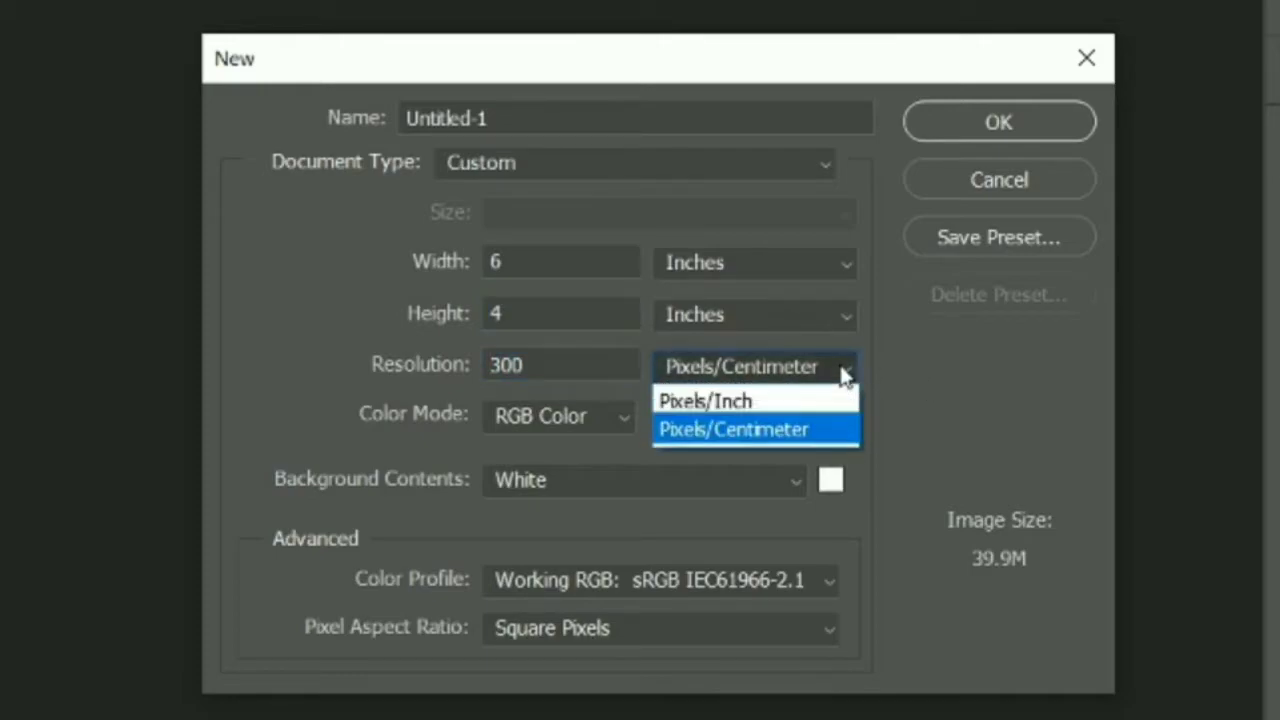
pyautogui.click(789, 431)
pyautogui.click(777, 366)
pyautogui.click(785, 398)
pyautogui.click(573, 414)
pyautogui.click(598, 415)
pyautogui.click(747, 411)
pyautogui.click(747, 411)
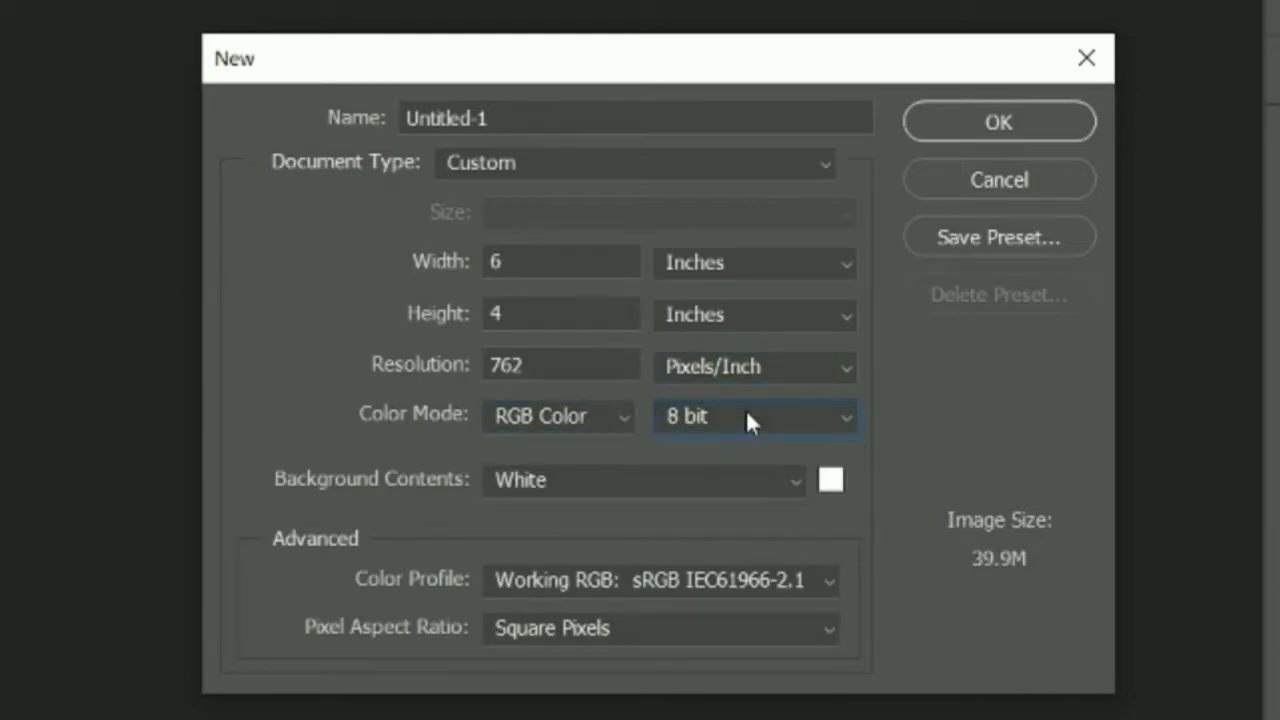
# Choose White background contents, the Working RGB sRGB IEC61966-2.1 color profile and Square Pixels for the new document
pyautogui.click(559, 484)
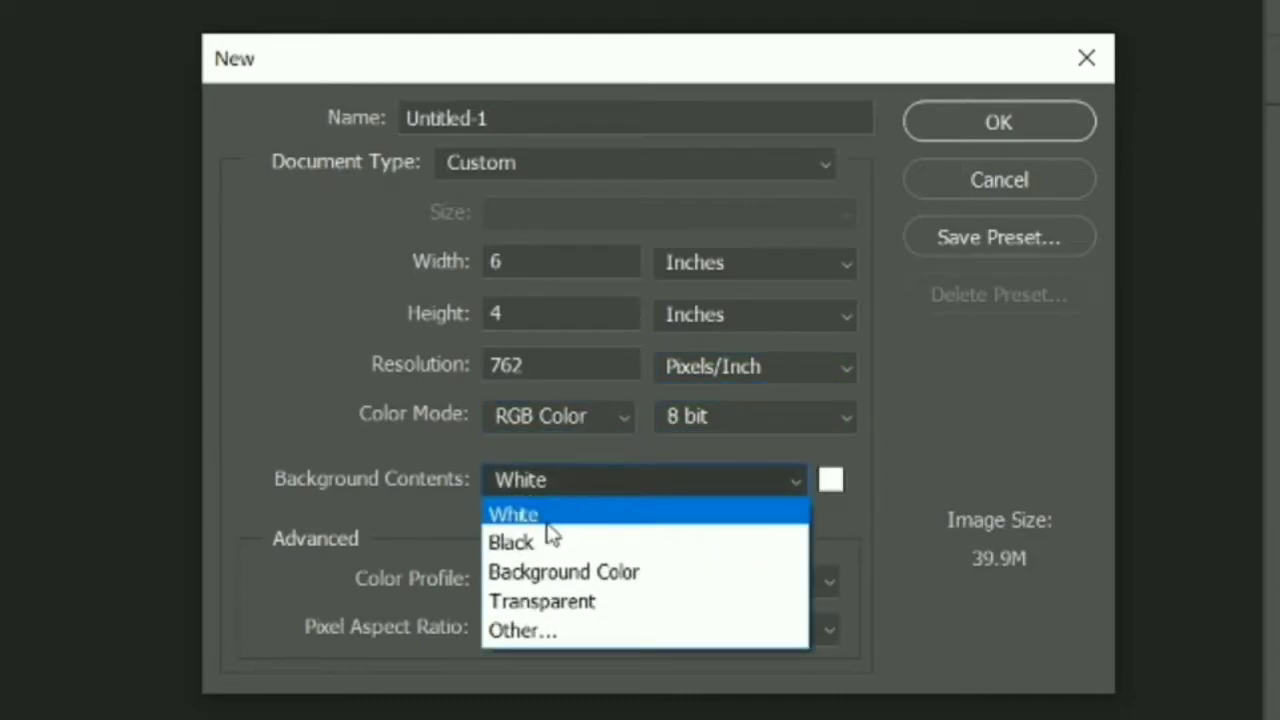
pyautogui.click(546, 512)
pyautogui.click(750, 580)
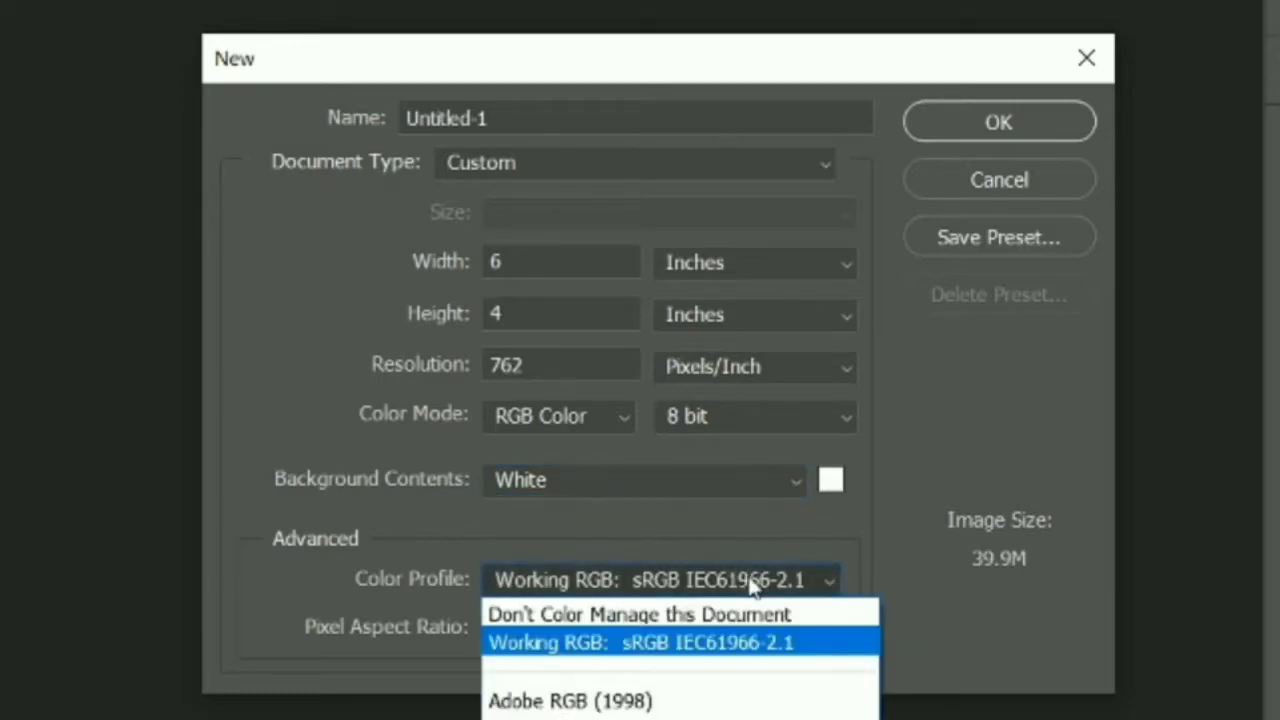
pyautogui.click(651, 646)
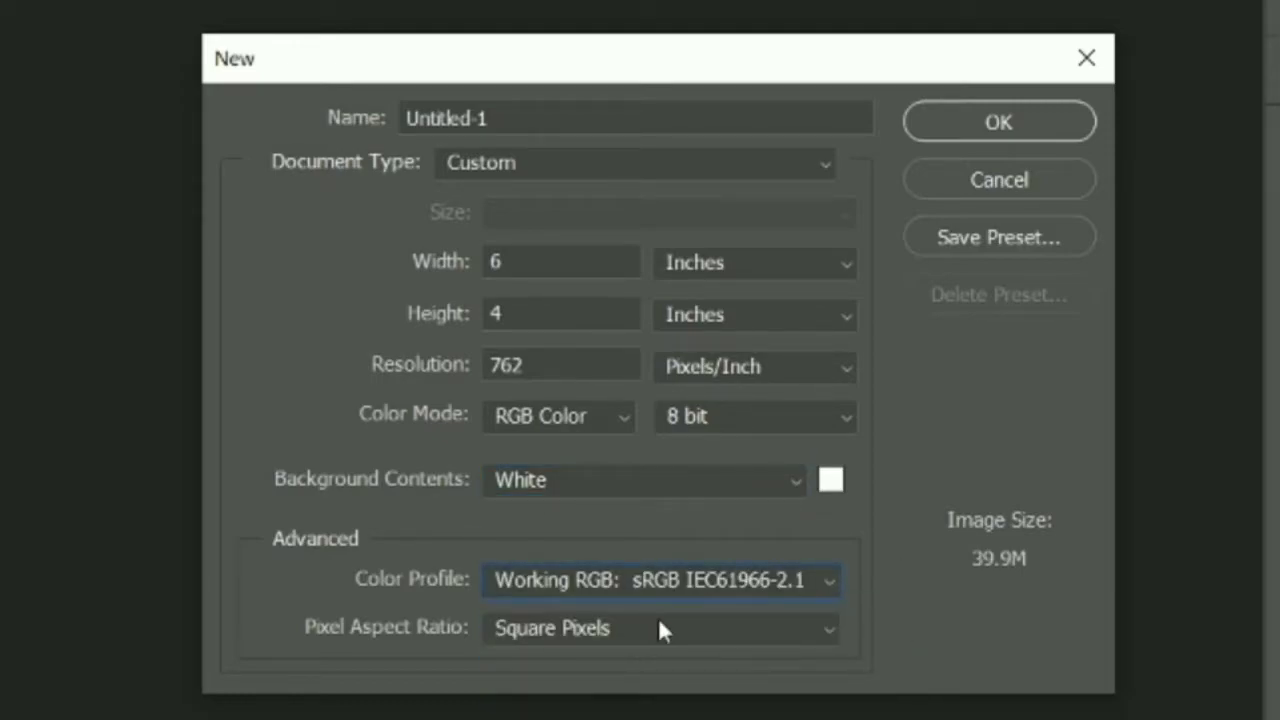
pyautogui.click(708, 629)
pyautogui.click(617, 662)
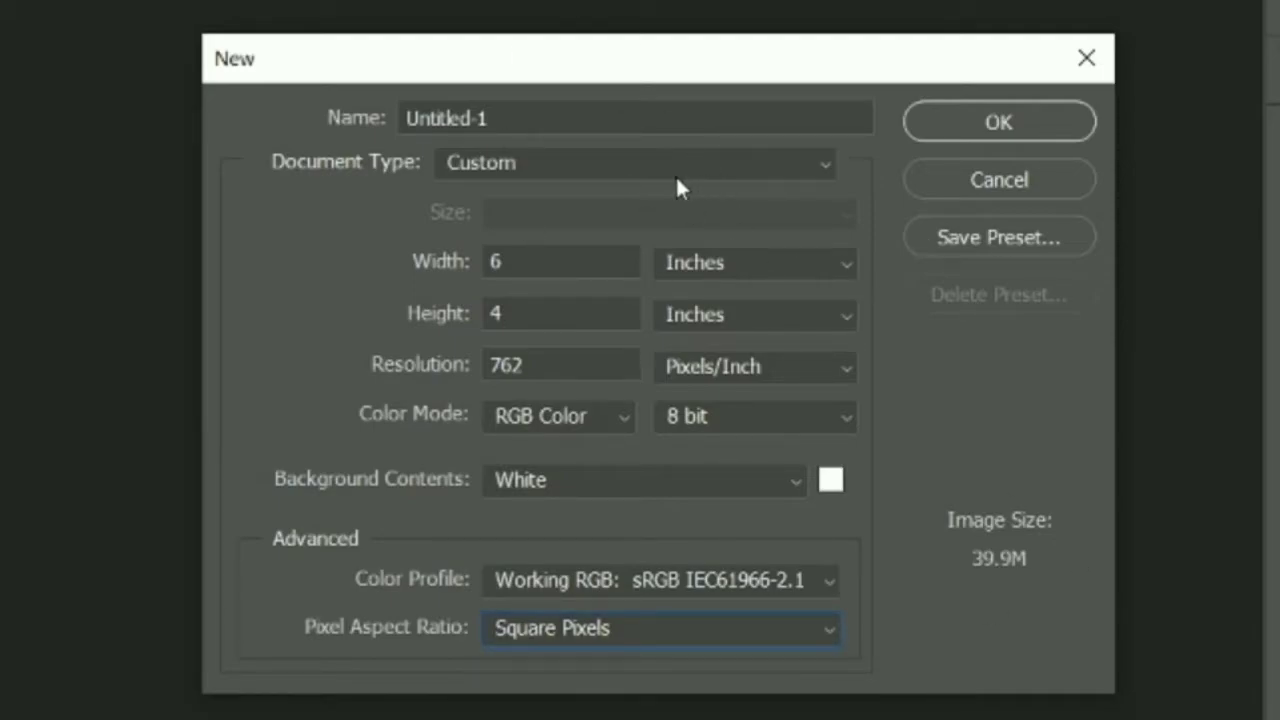
# Name the new document "tools explanation" and create it
pyautogui.click(548, 112)
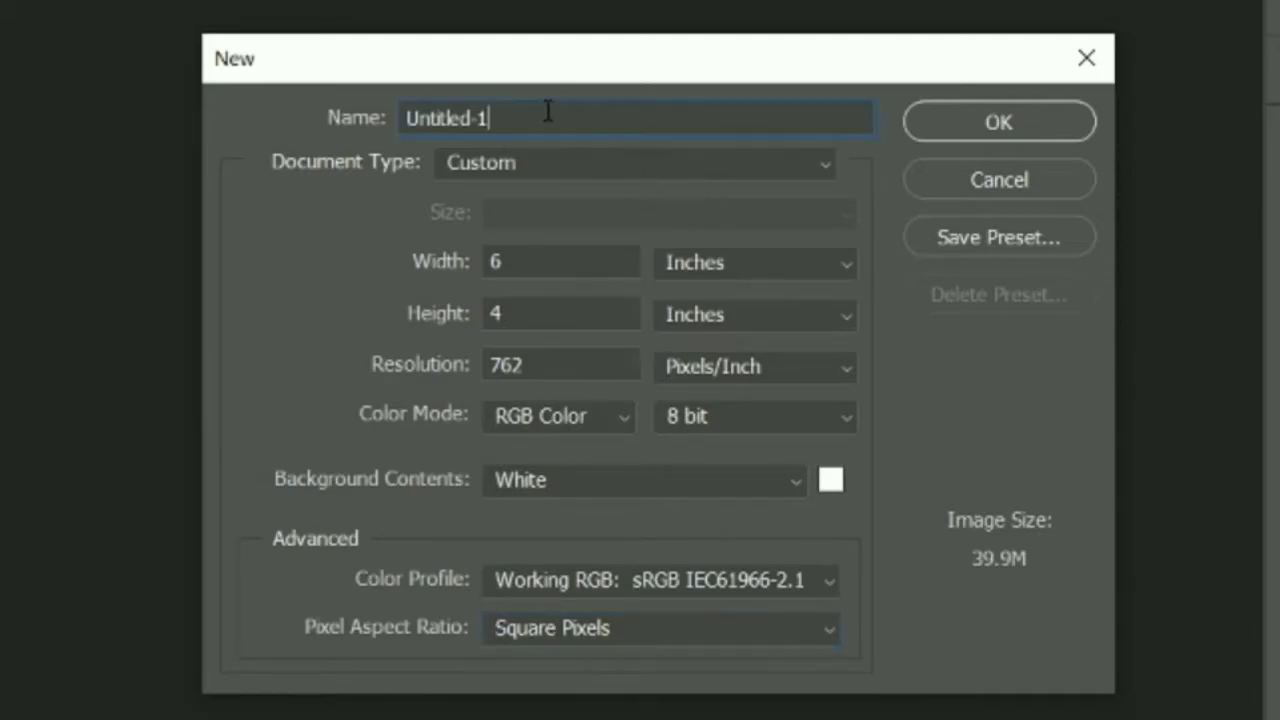
pyautogui.press('BackSpace')
pyautogui.press('BackSpace')
pyautogui.press('BackSpace')
pyautogui.press('BackSpace')
pyautogui.press('BackSpace')
pyautogui.press('BackSpace')
pyautogui.press('BackSpace')
pyautogui.write('tools')
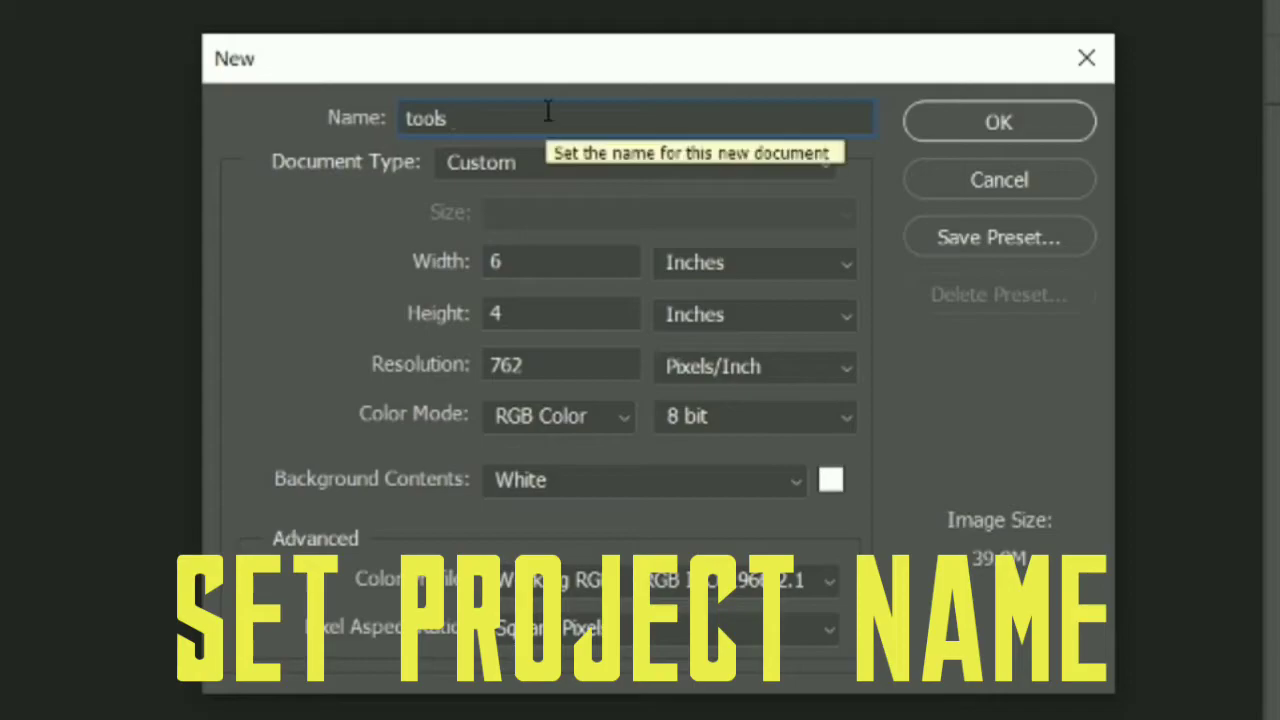
pyautogui.write(' explana')
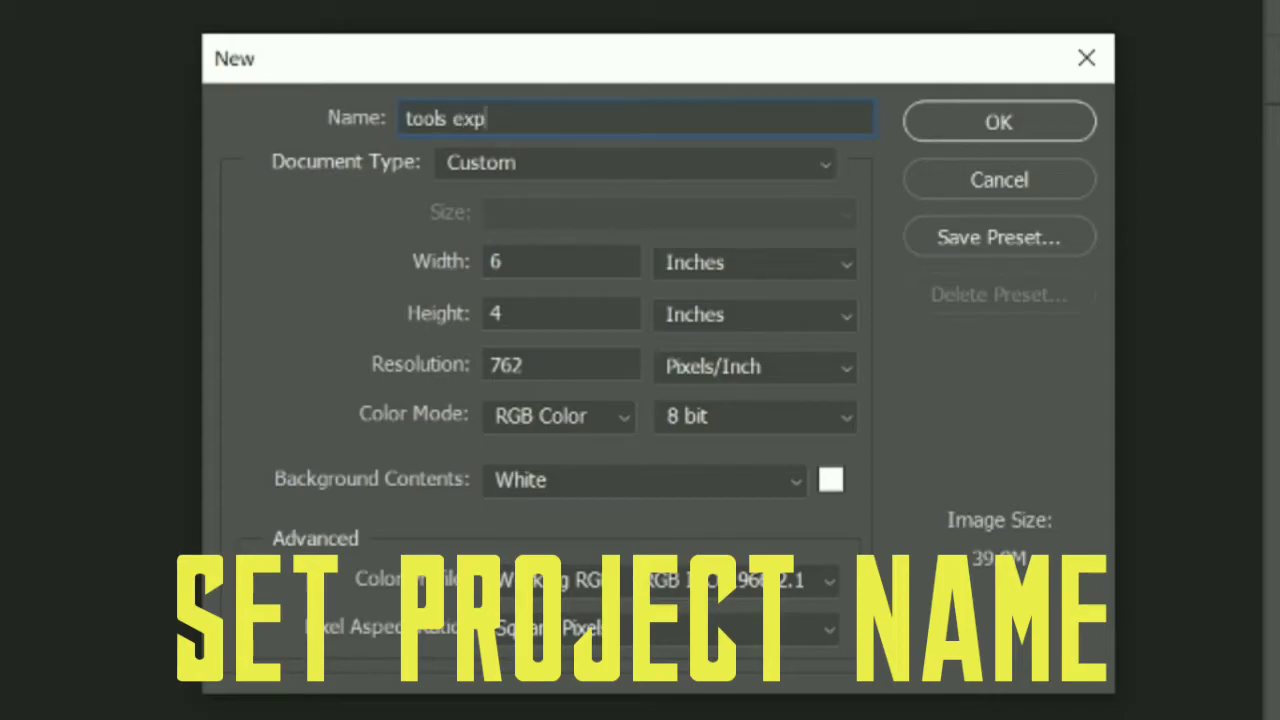
pyautogui.write('tion')
pyautogui.click(1046, 138)
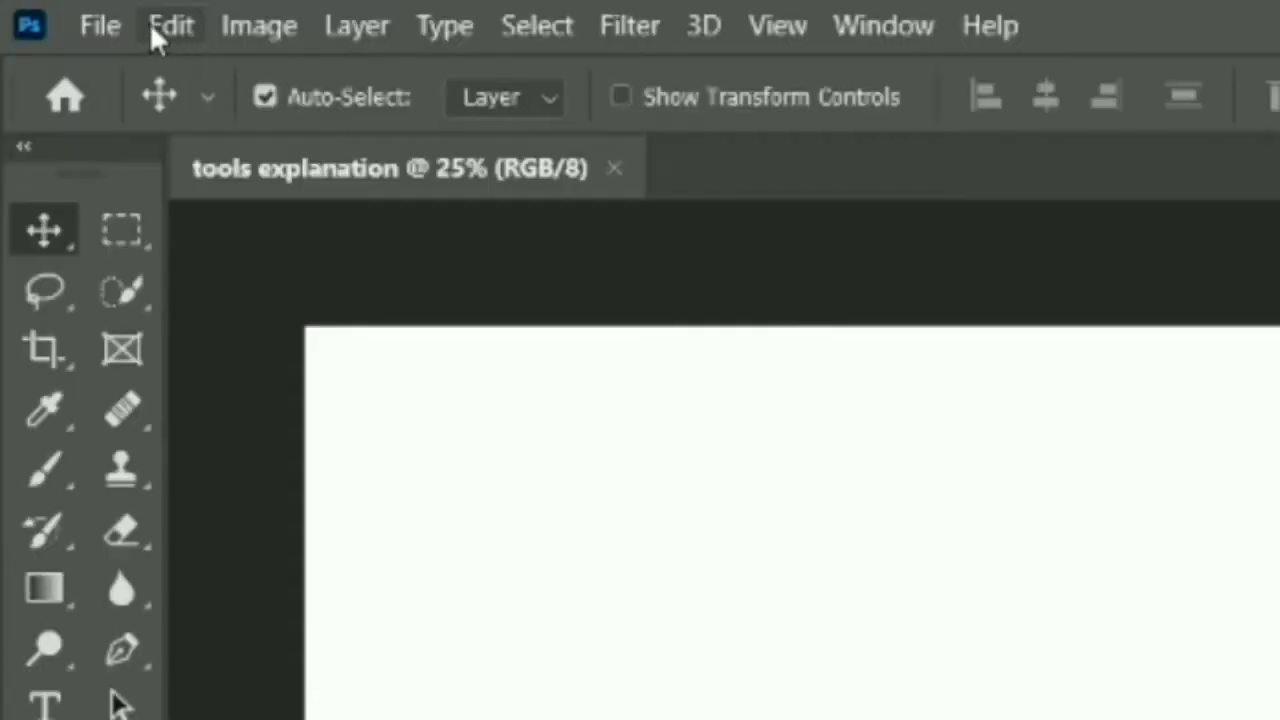
# Open the photo SAVE_20191206_205848-01 from the D: drive
pyautogui.click(41, 11)
pyautogui.click(41, 12)
pyautogui.click(101, 27)
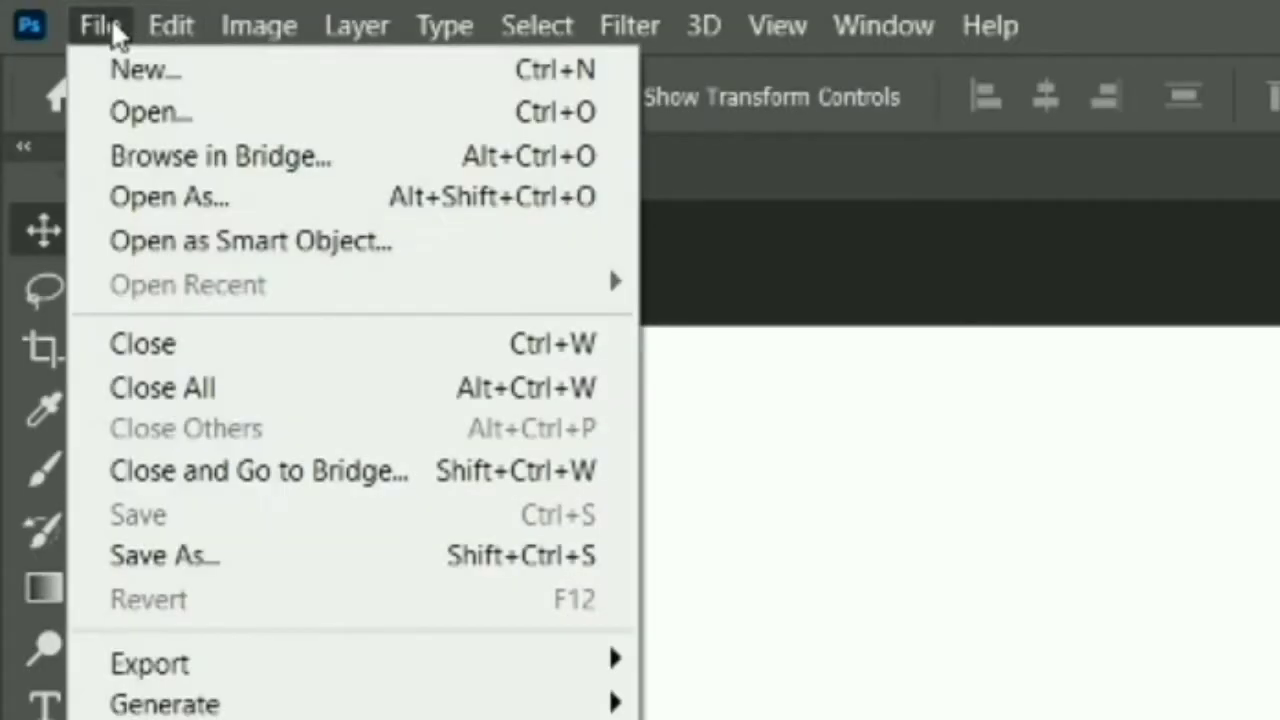
pyautogui.click(140, 116)
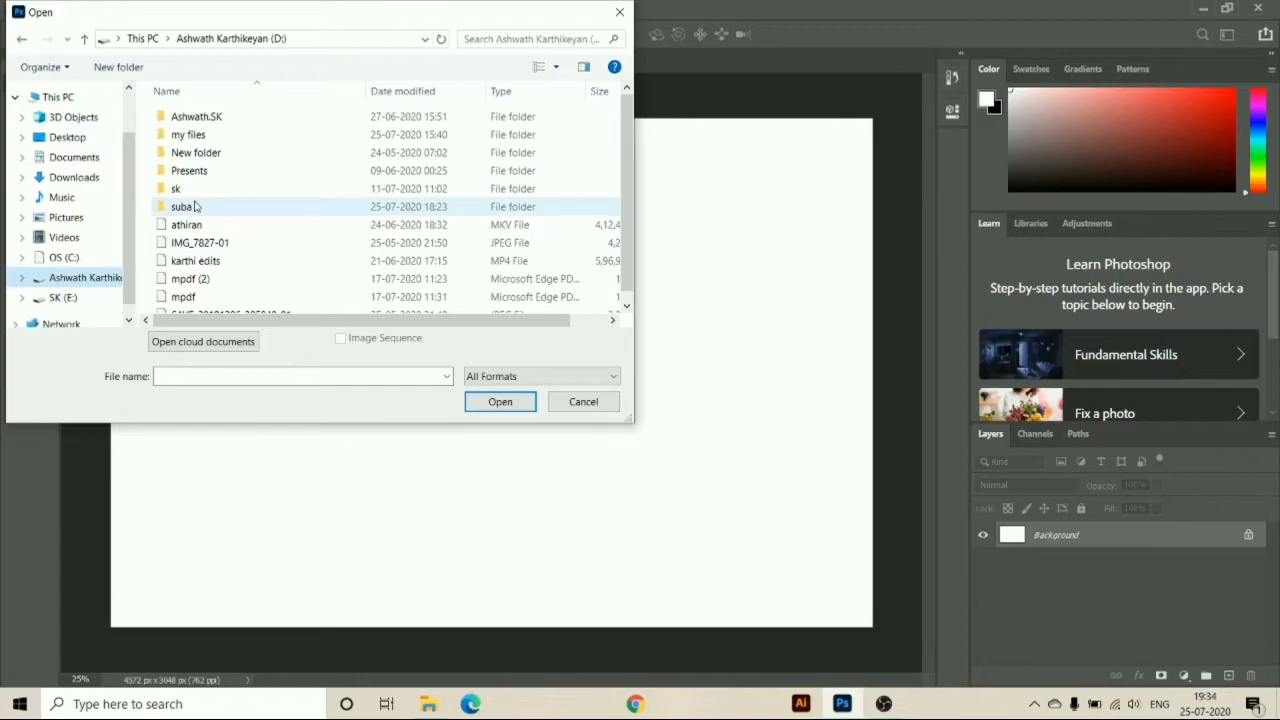
pyautogui.scroll(-1, 384, 196)
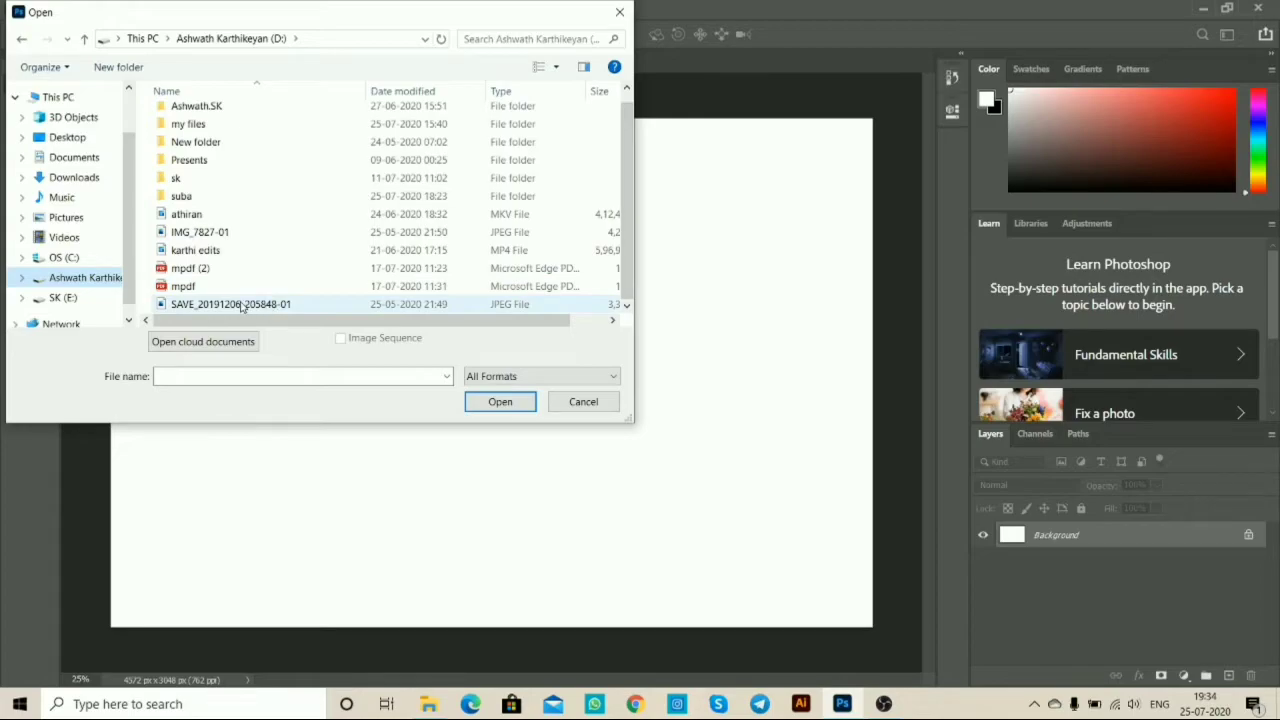
pyautogui.click(503, 402)
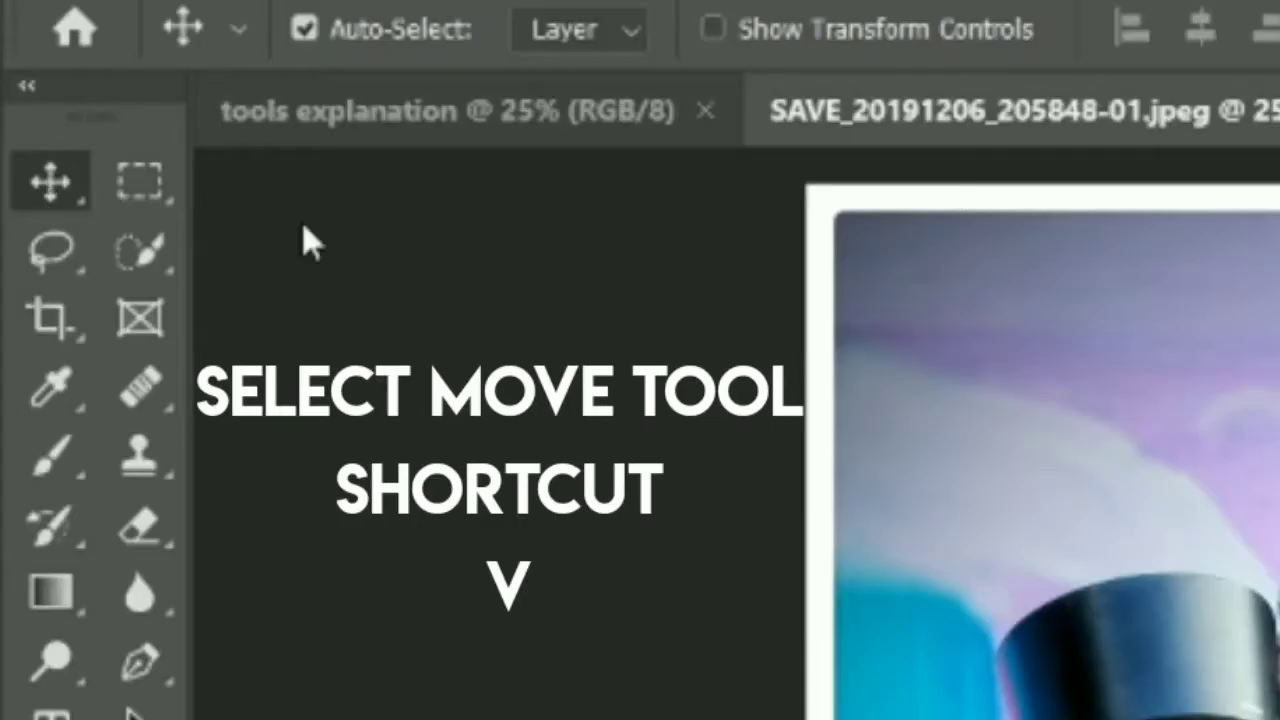
# Use the Move Tool to copy the opened photo onto the middle of the tools explanation canvas
pyautogui.rightClick(18, 87)
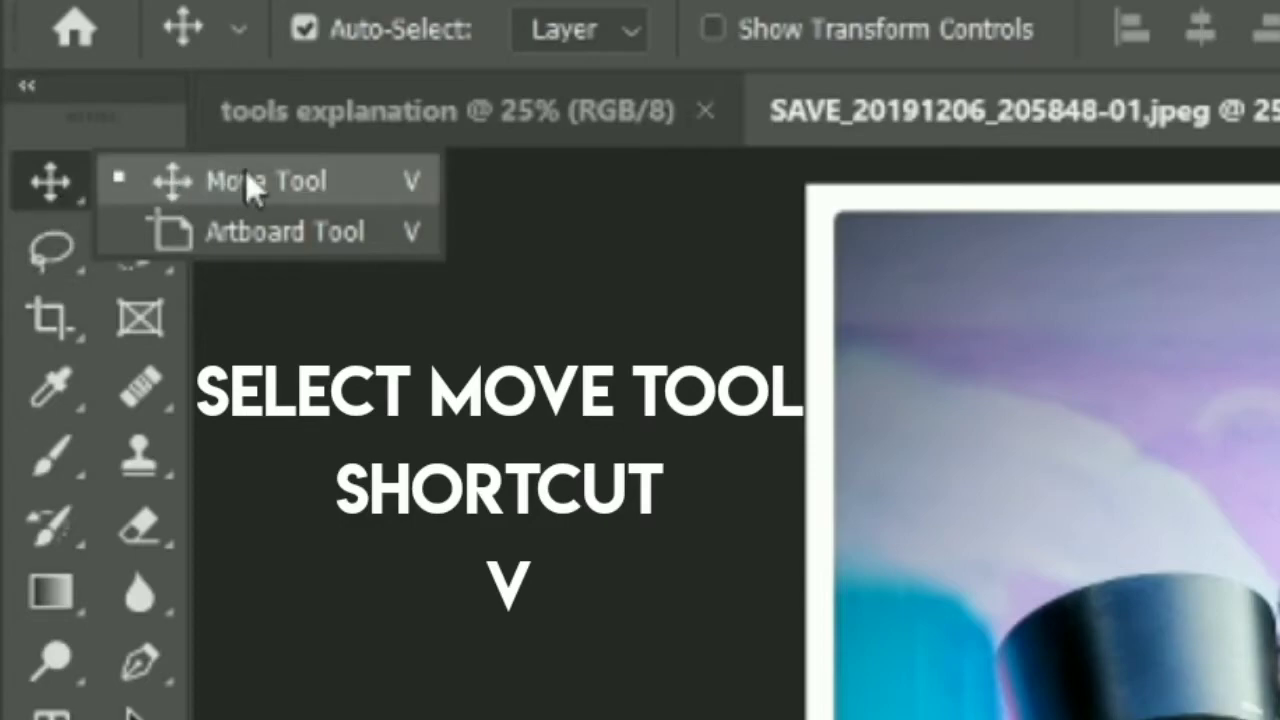
pyautogui.click(245, 173)
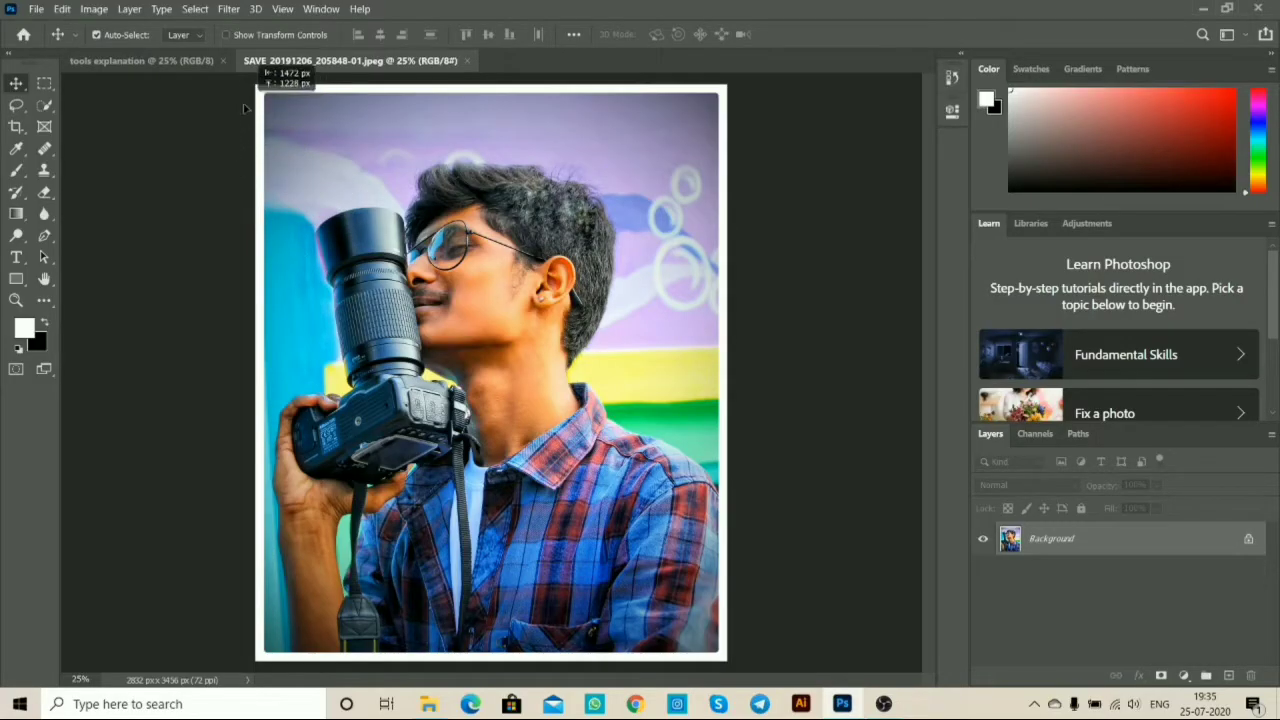
pyautogui.moveTo(168, 64); pyautogui.dragTo(466, 366)
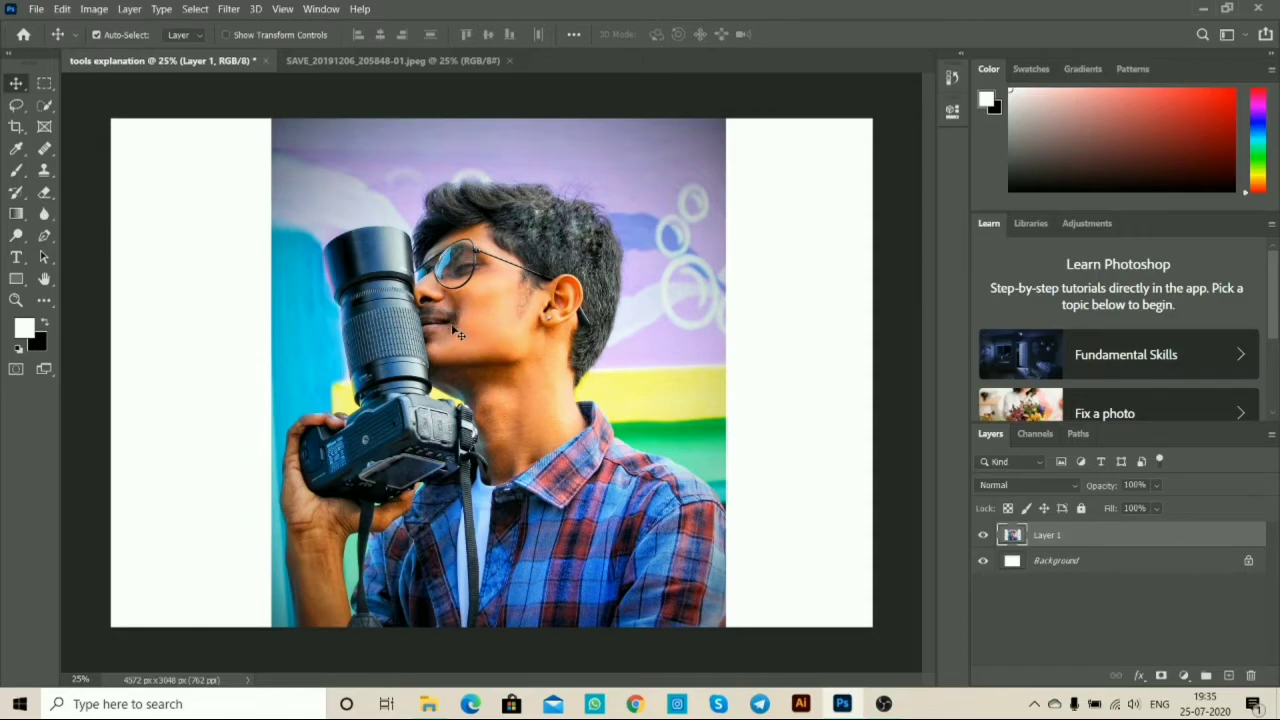
# Return to the SAVE_20191206_205848-01 photo, try moving its locked image, and unlock the Background layer
pyautogui.click(347, 61)
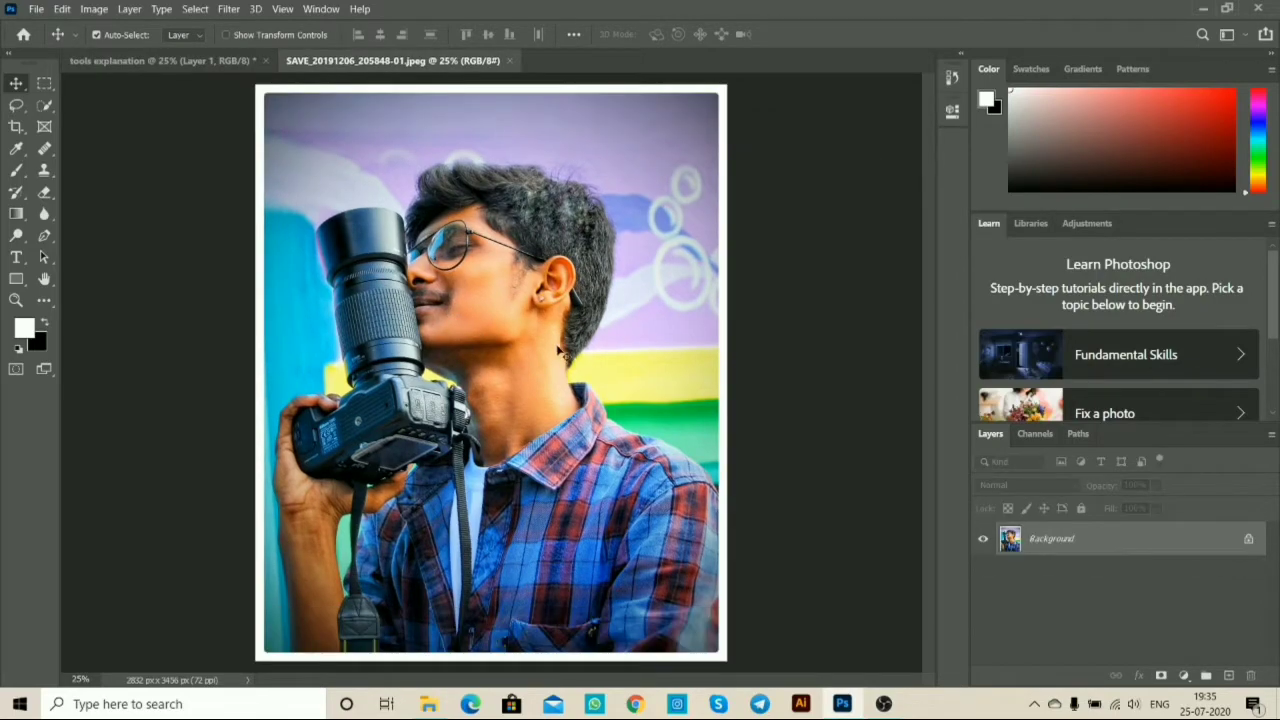
pyautogui.moveTo(484, 268); pyautogui.dragTo(774, 297)
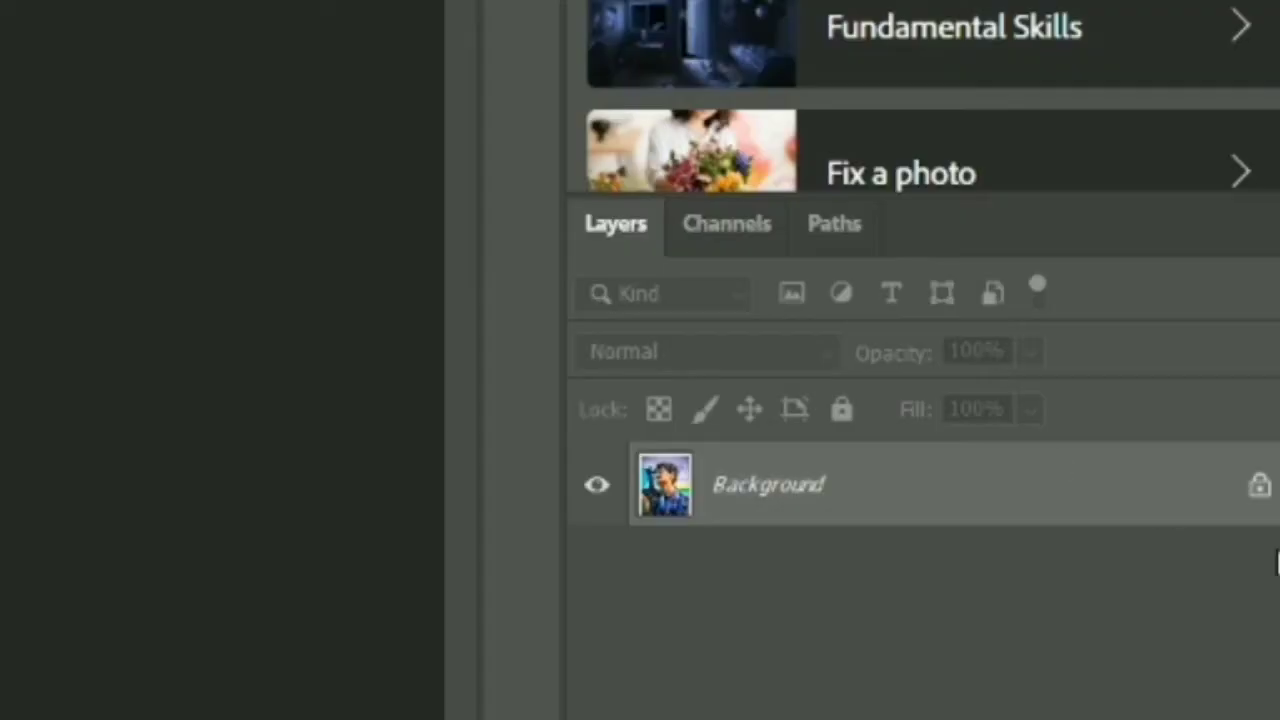
pyautogui.click(1258, 488)
pyautogui.moveTo(492, 375)
pyautogui.mouseDown()
pyautogui.moveTo(501, 364)
pyautogui.moveTo(494, 377)
pyautogui.mouseUp()
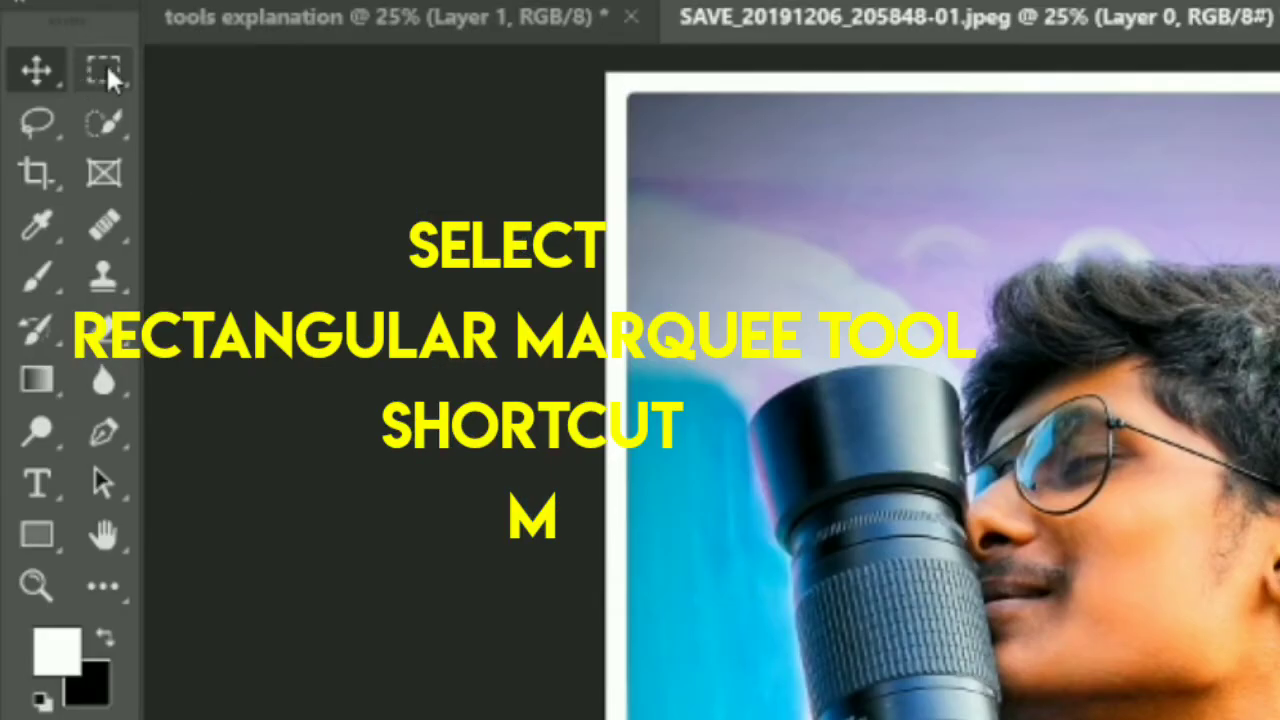
# Select a rectangular area around the man's head and camera with the Rectangular Marquee Tool and copy it onto the tools explanation canvas
pyautogui.rightClick(46, 85)
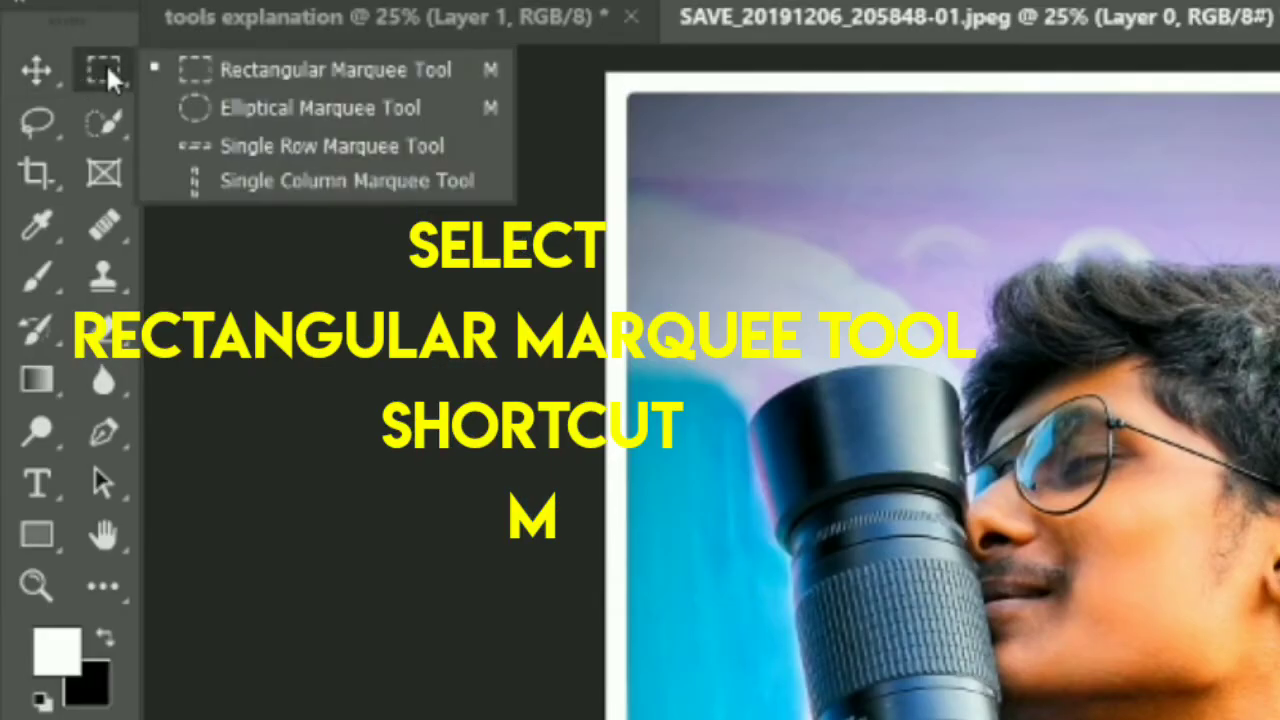
pyautogui.click(294, 71)
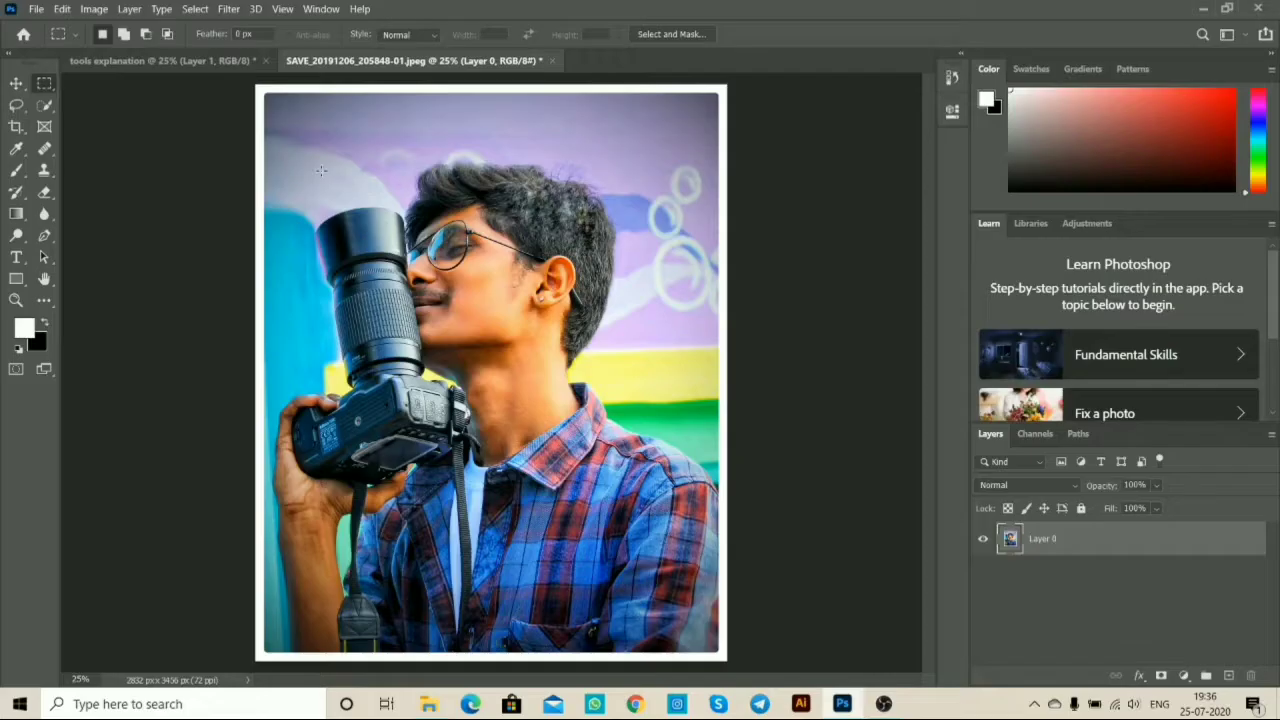
pyautogui.moveTo(284, 139); pyautogui.dragTo(706, 516)
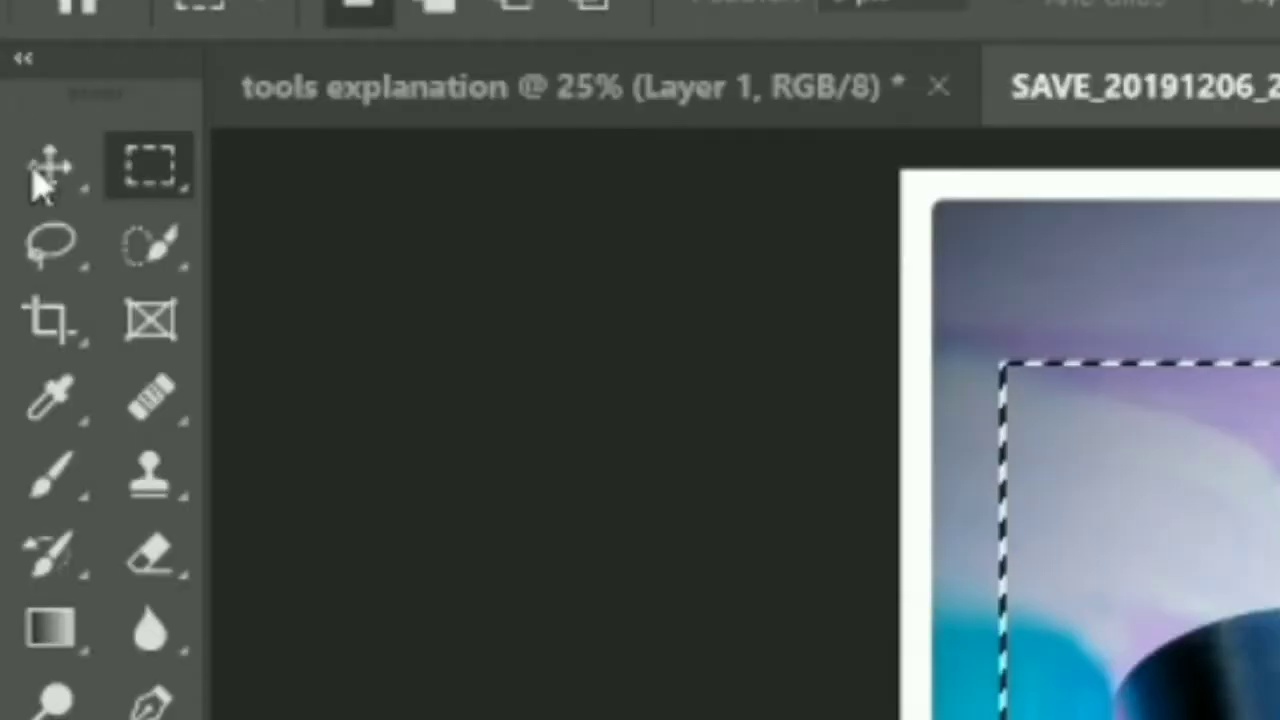
pyautogui.click(16, 86)
pyautogui.moveTo(495, 316); pyautogui.dragTo(431, 295)
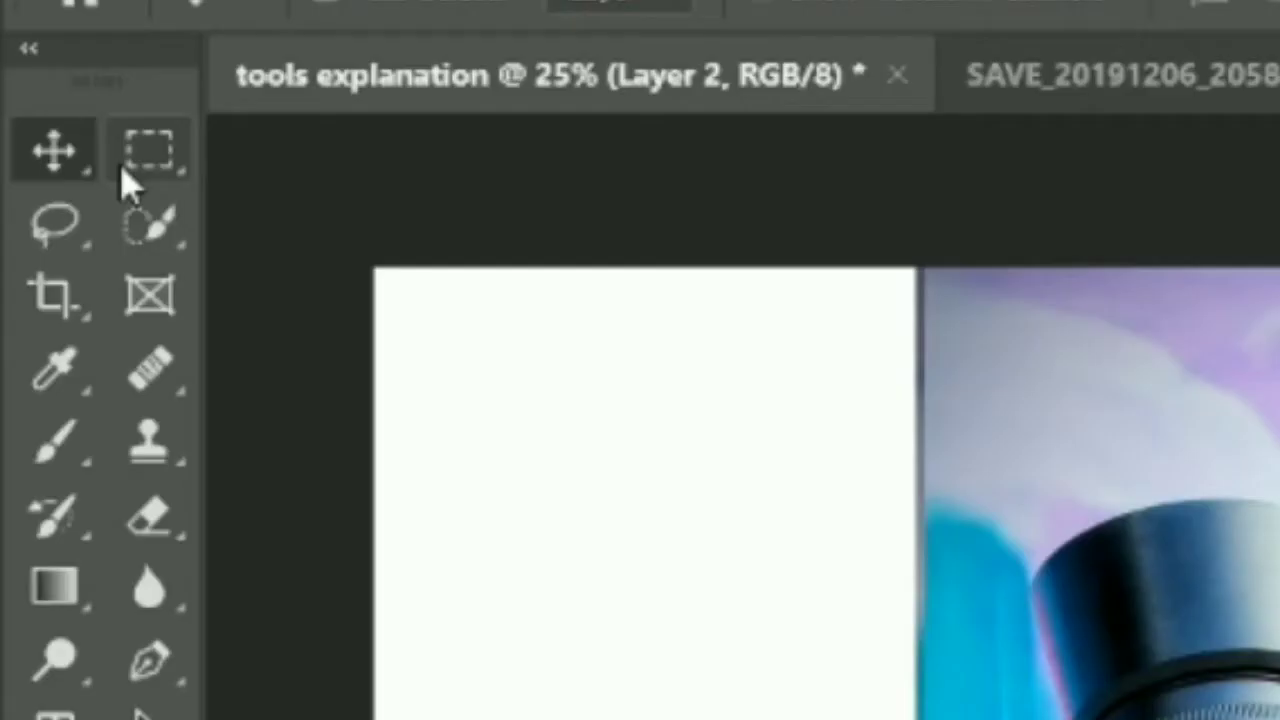
# Return to the SAVE_20191206_205848-01 photo with the Rectangular Marquee Tool active and clear its rectangular selection
pyautogui.click(44, 84)
pyautogui.click(383, 61)
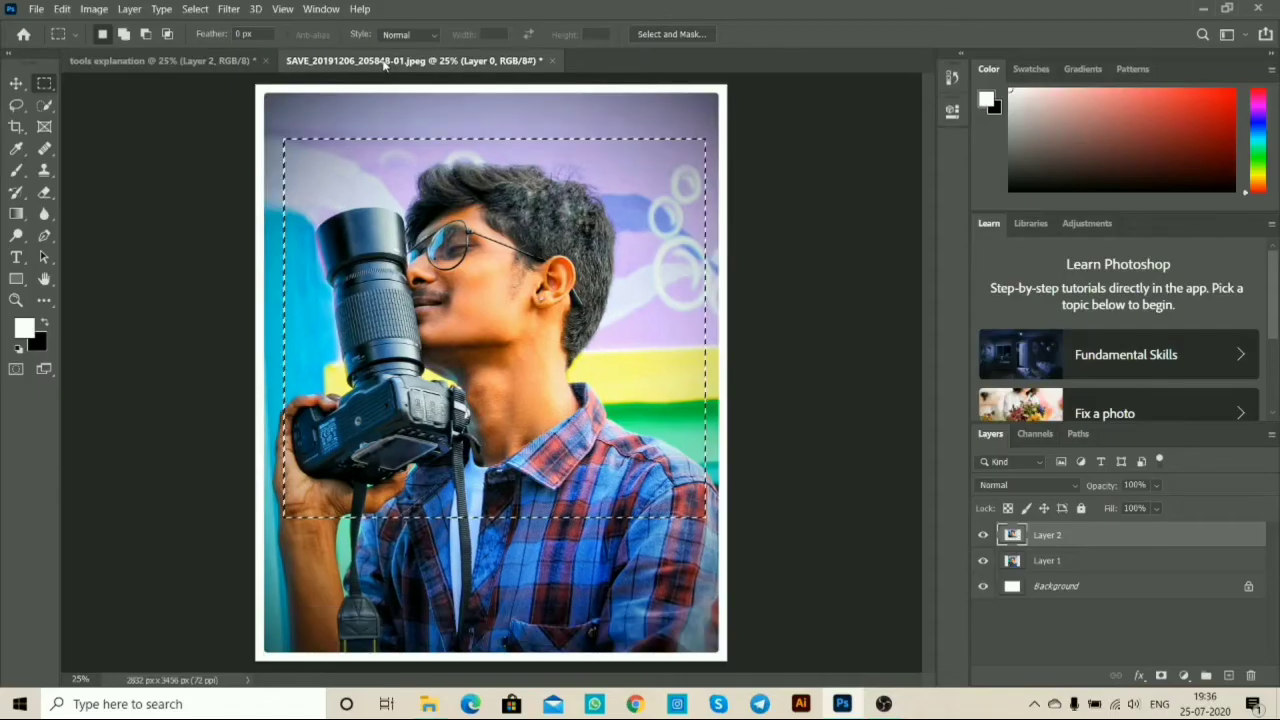
pyautogui.click(491, 253)
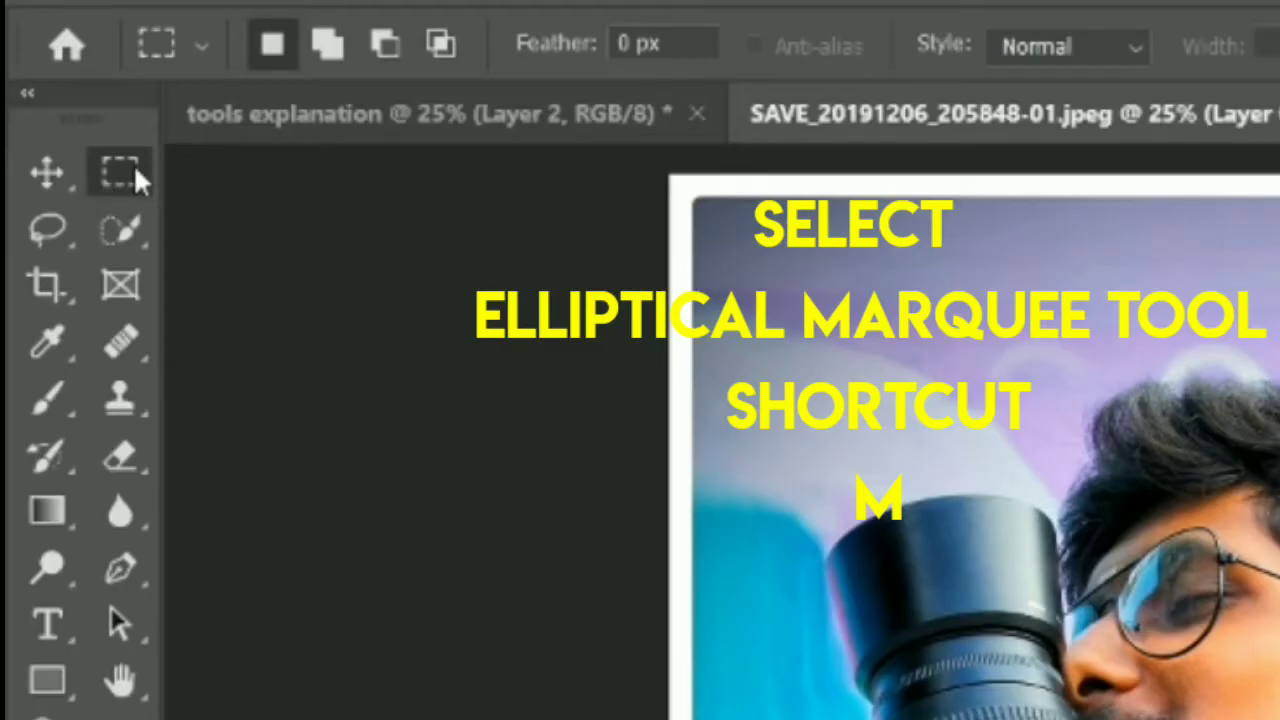
# Draw a nearly circular selection around the man's head and camera with the Elliptical Marquee Tool
pyautogui.click(132, 172)
pyautogui.click(245, 218)
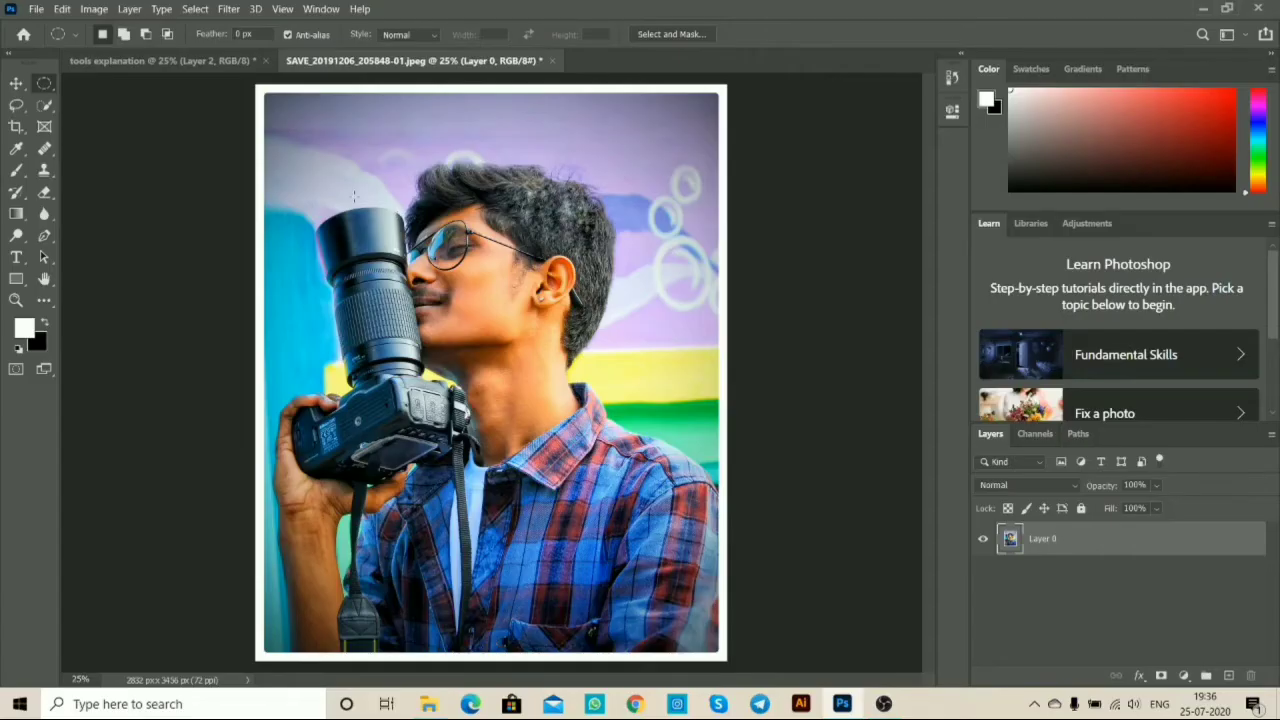
pyautogui.moveTo(291, 131); pyautogui.dragTo(677, 529)
pyautogui.click(619, 505)
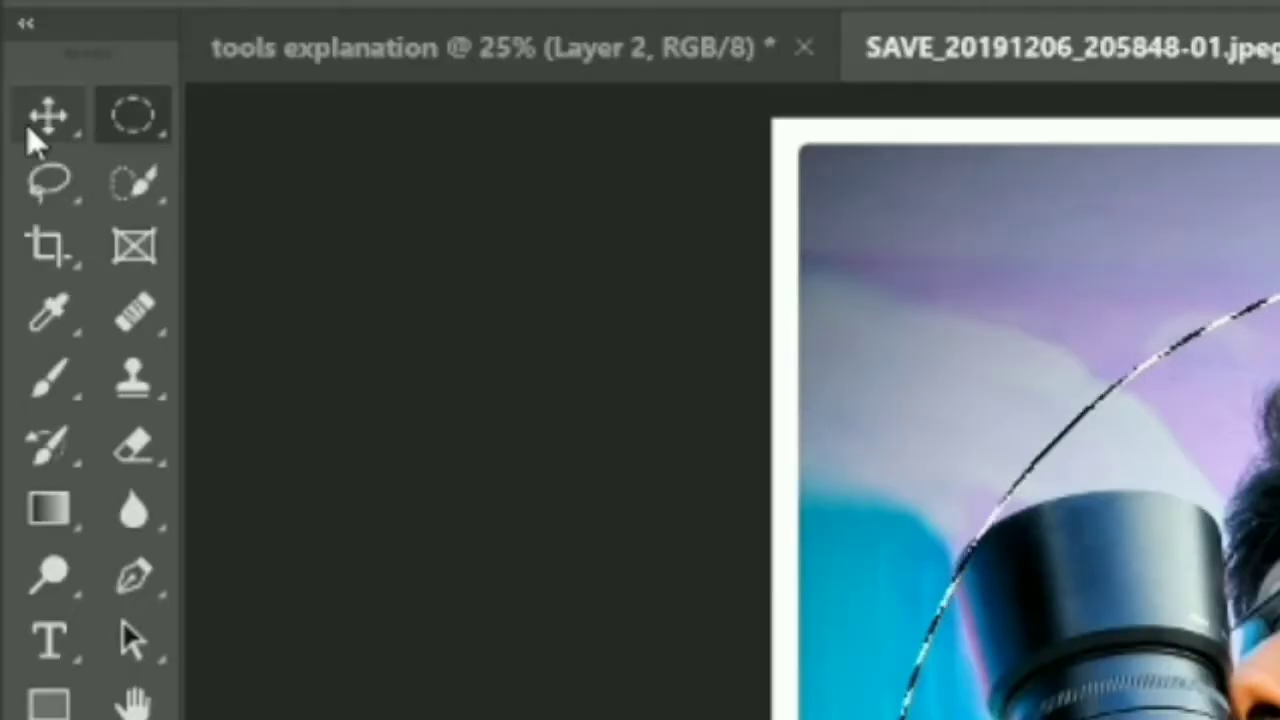
# Use the Move Tool to copy the elliptical selection onto the tools explanation canvas, overlapping the lower part of the existing photo
pyautogui.click(27, 124)
pyautogui.moveTo(440, 290); pyautogui.dragTo(602, 420)
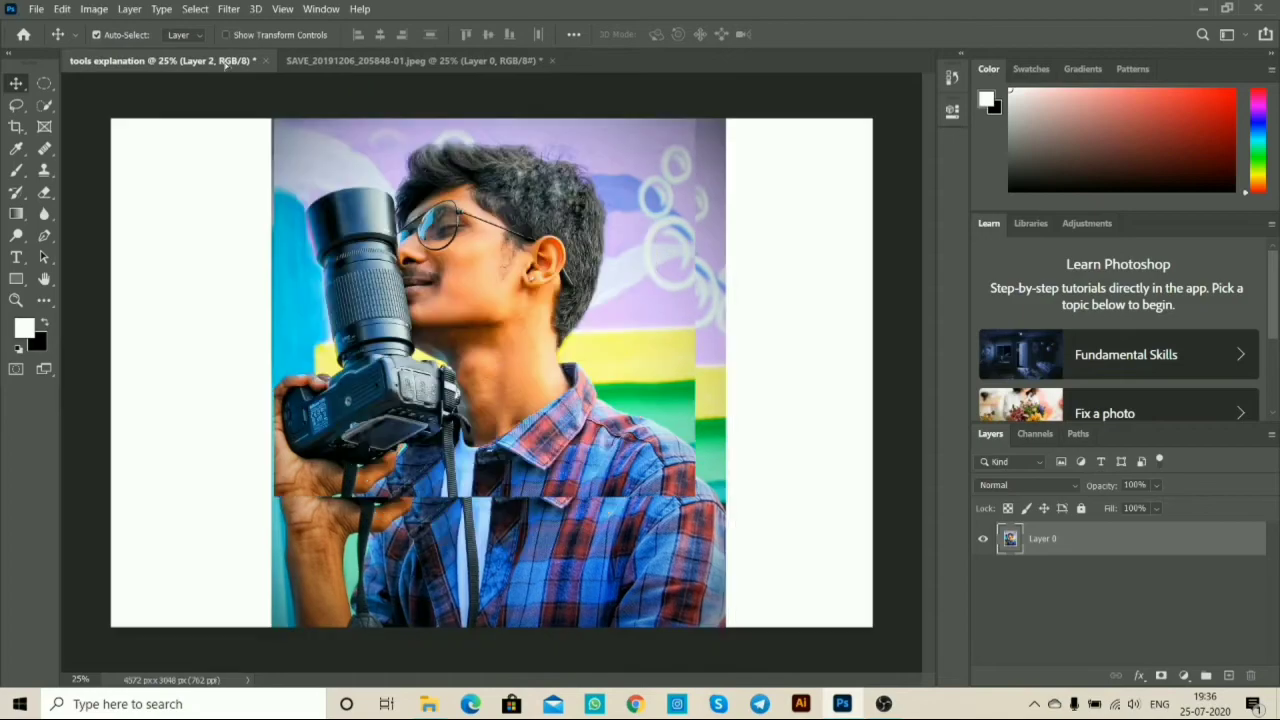
pyautogui.moveTo(575, 358)
pyautogui.mouseDown()
pyautogui.moveTo(568, 384)
pyautogui.moveTo(568, 359)
pyautogui.mouseUp()
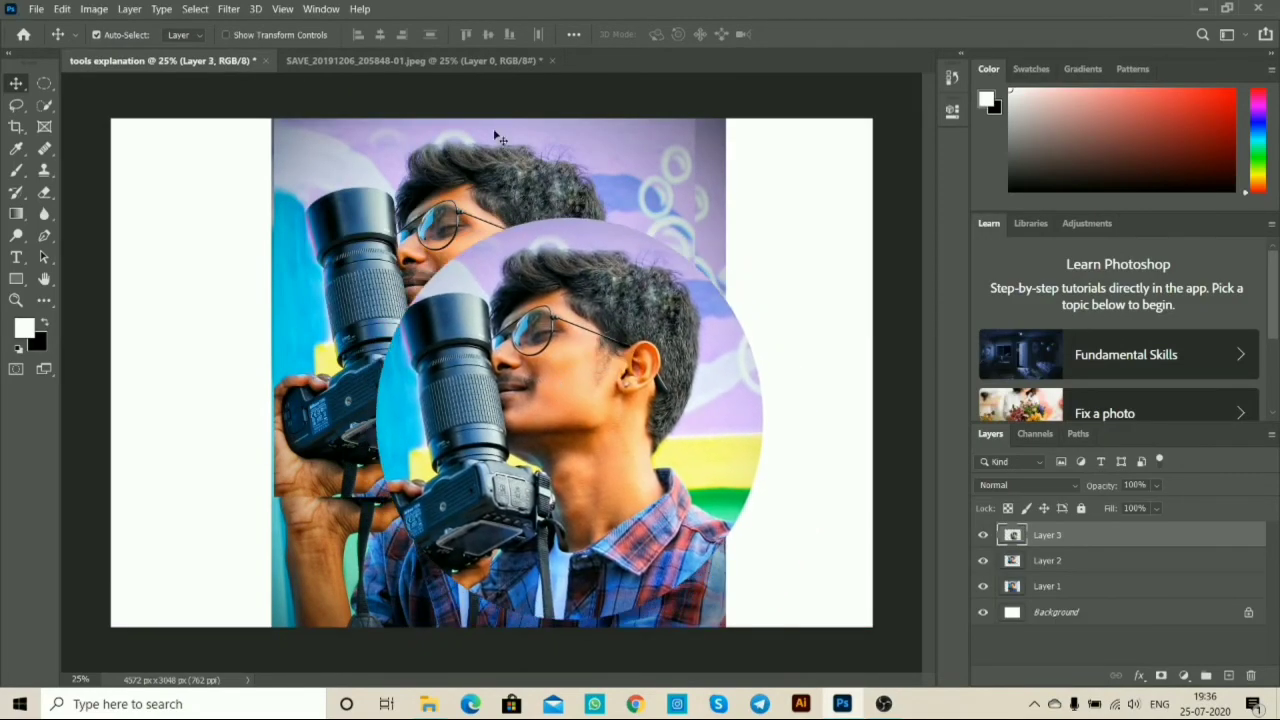
# Return to the SAVE_20191206_205848-01 photo with the Elliptical Marquee Tool active
pyautogui.press('m')
pyautogui.click(367, 62)
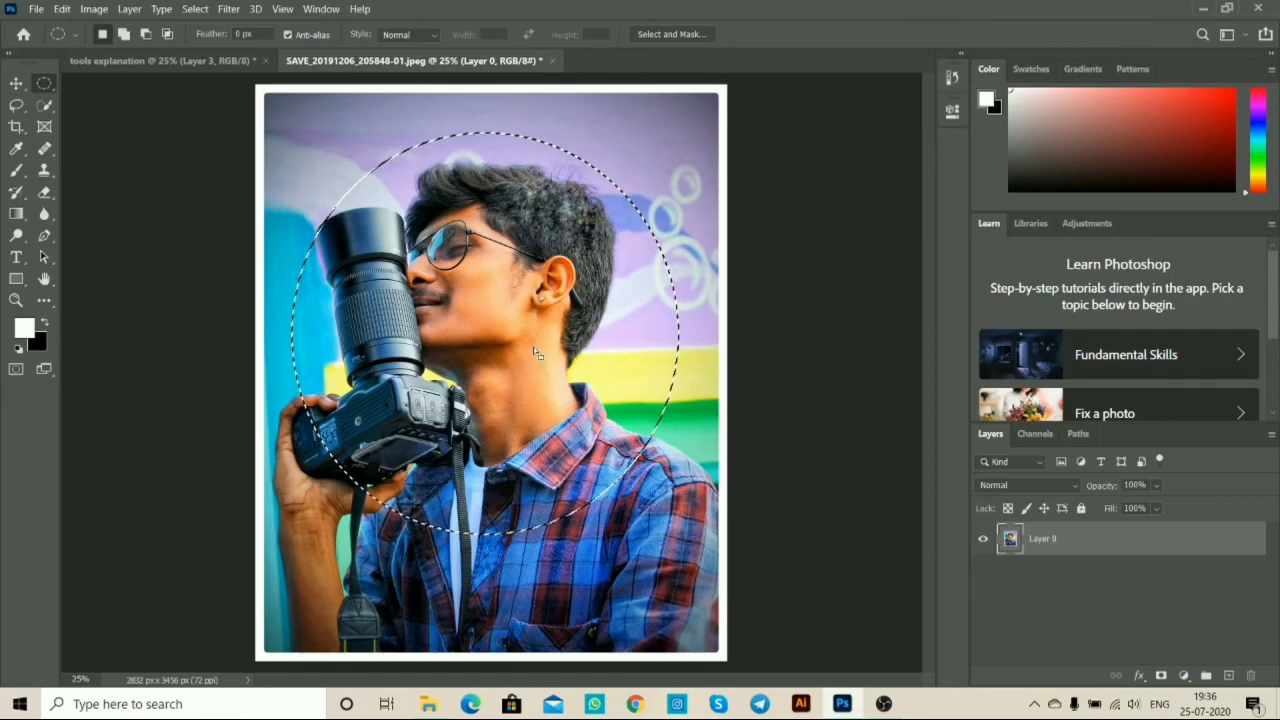